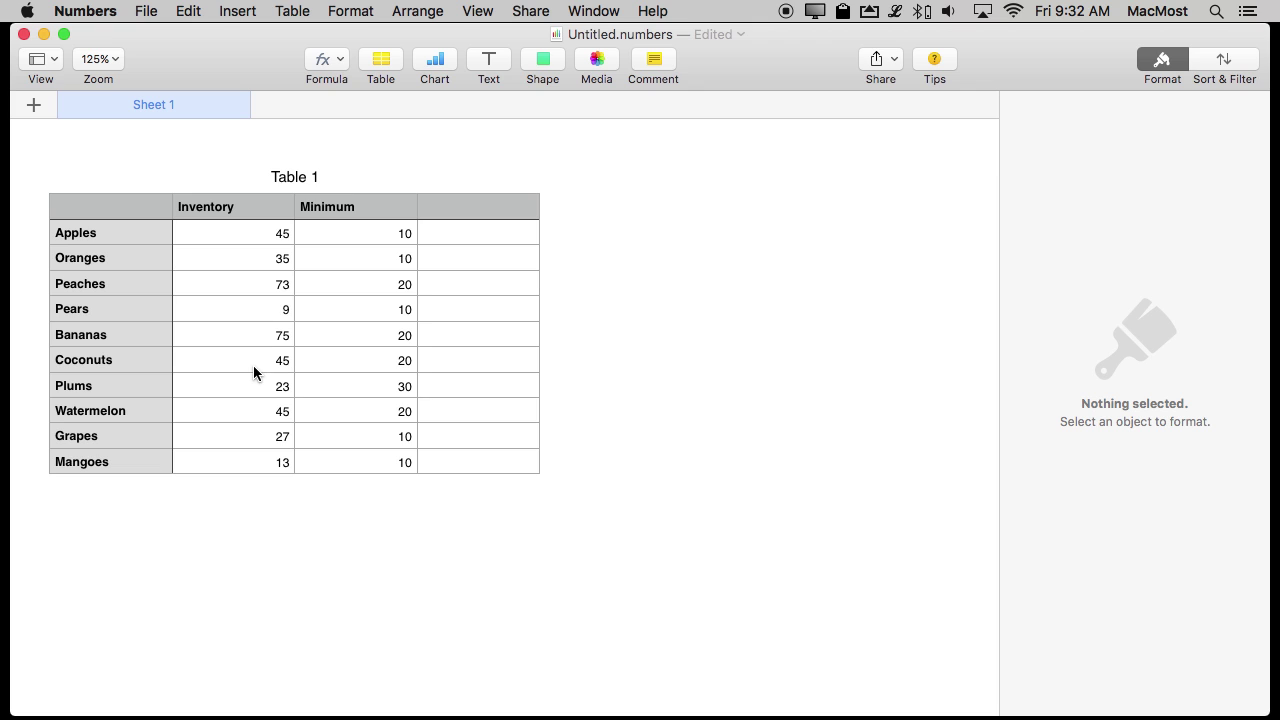
# Add a conditional highlighting rule with Red Fill to the Apples inventory cell for numbers less than 50
pyautogui.click(236, 228)
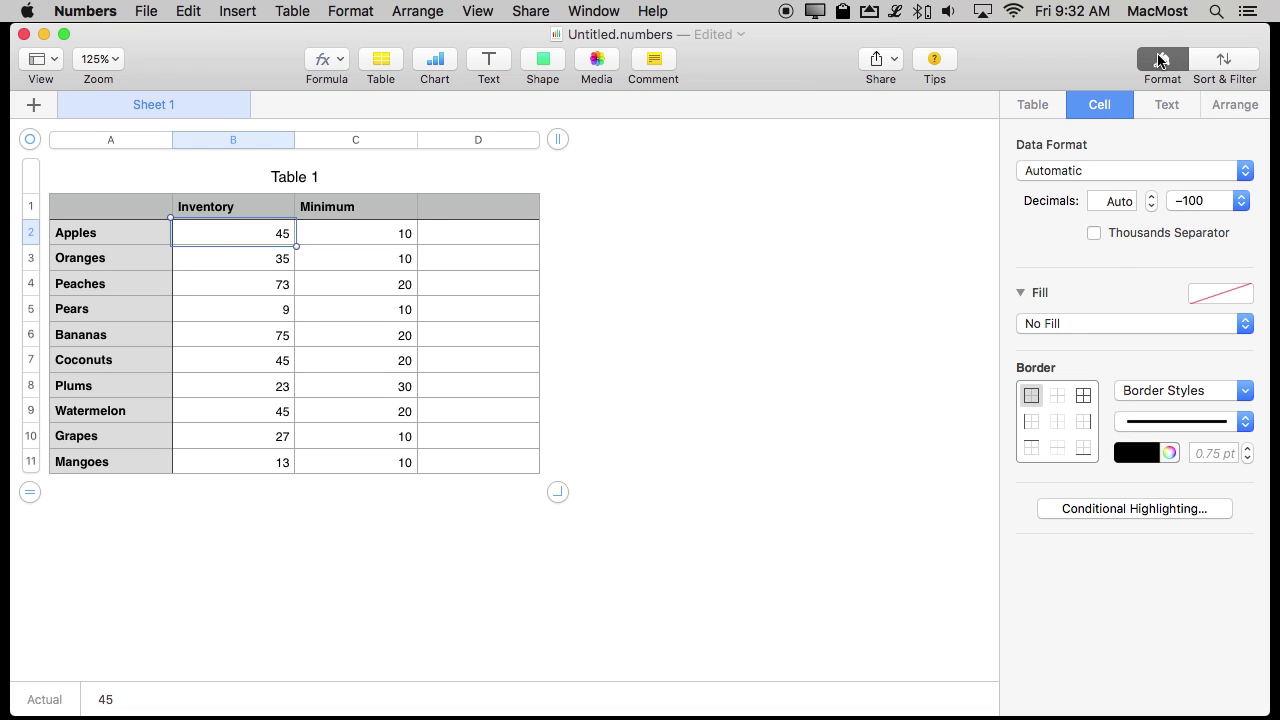
pyautogui.click(1118, 510)
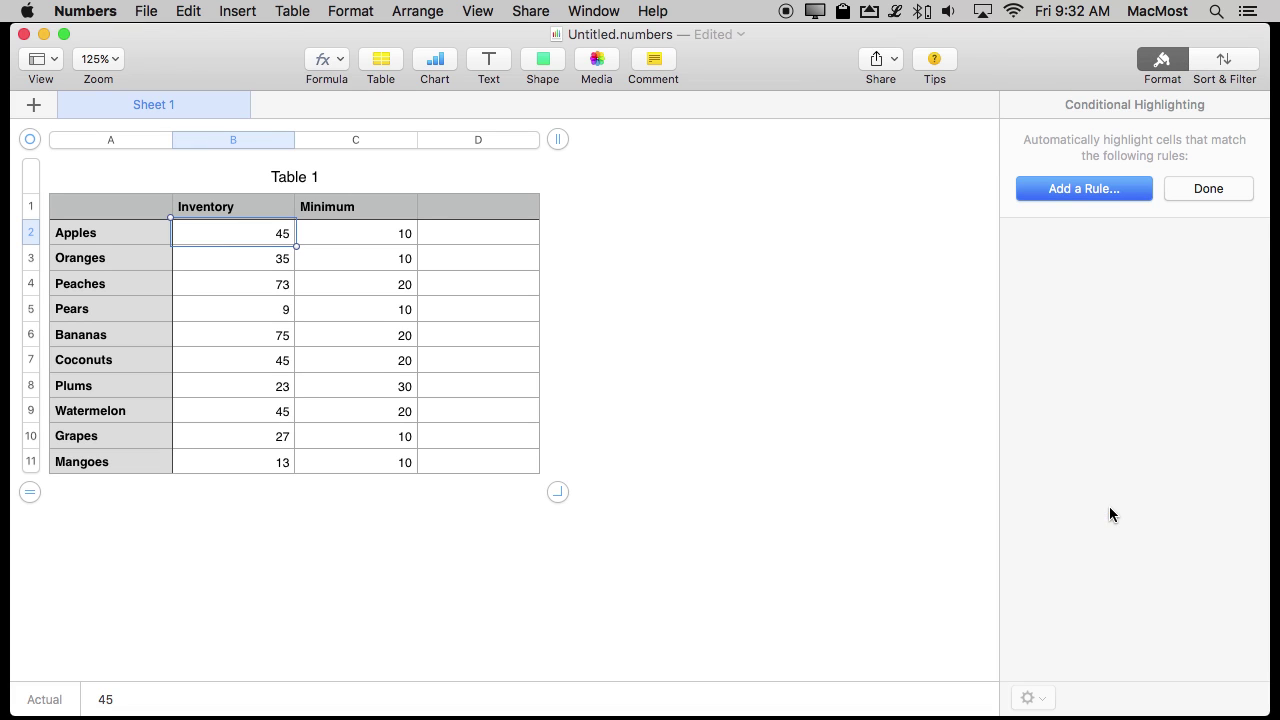
pyautogui.click(1090, 193)
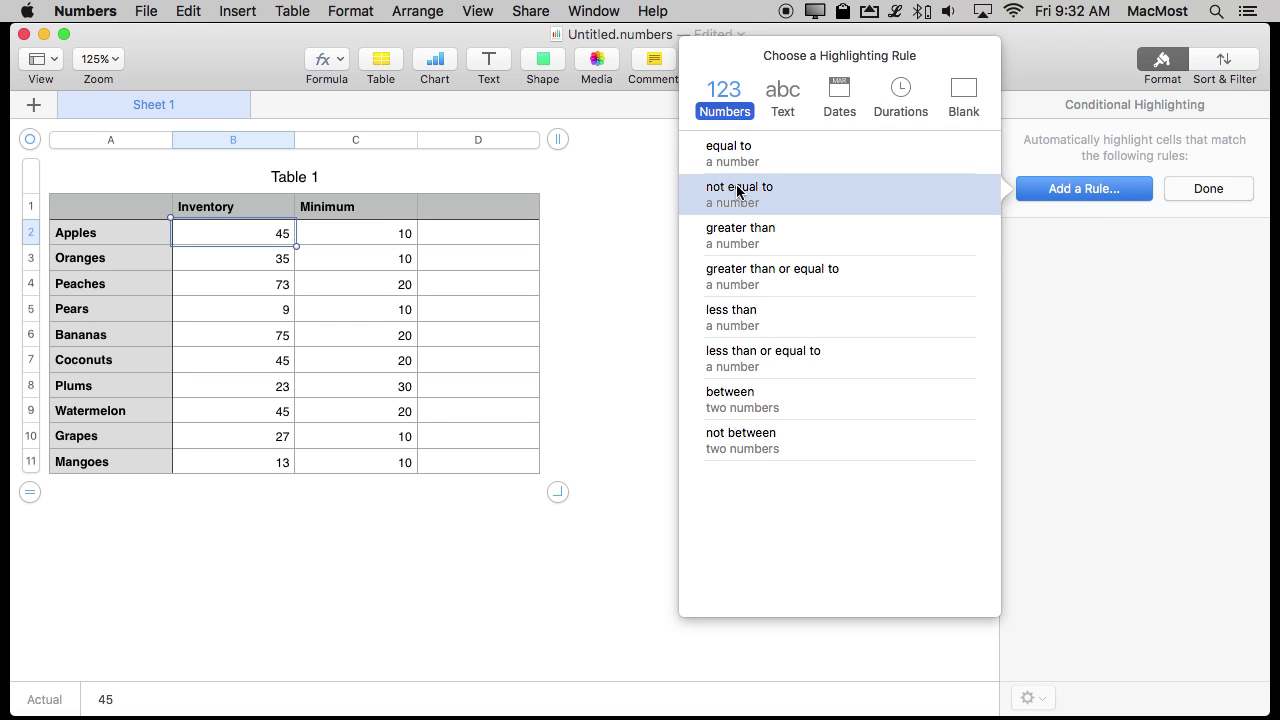
pyautogui.click(740, 316)
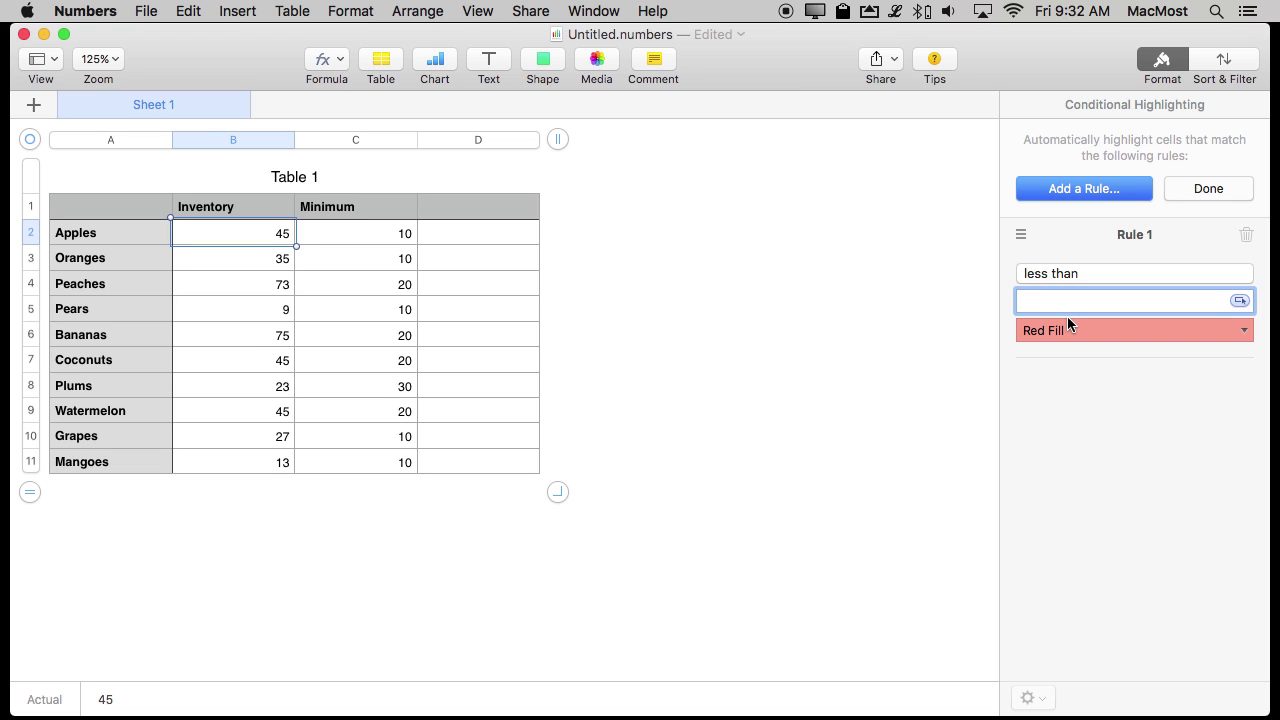
pyautogui.click(1164, 332)
pyautogui.scroll(-4, 1145, 520)
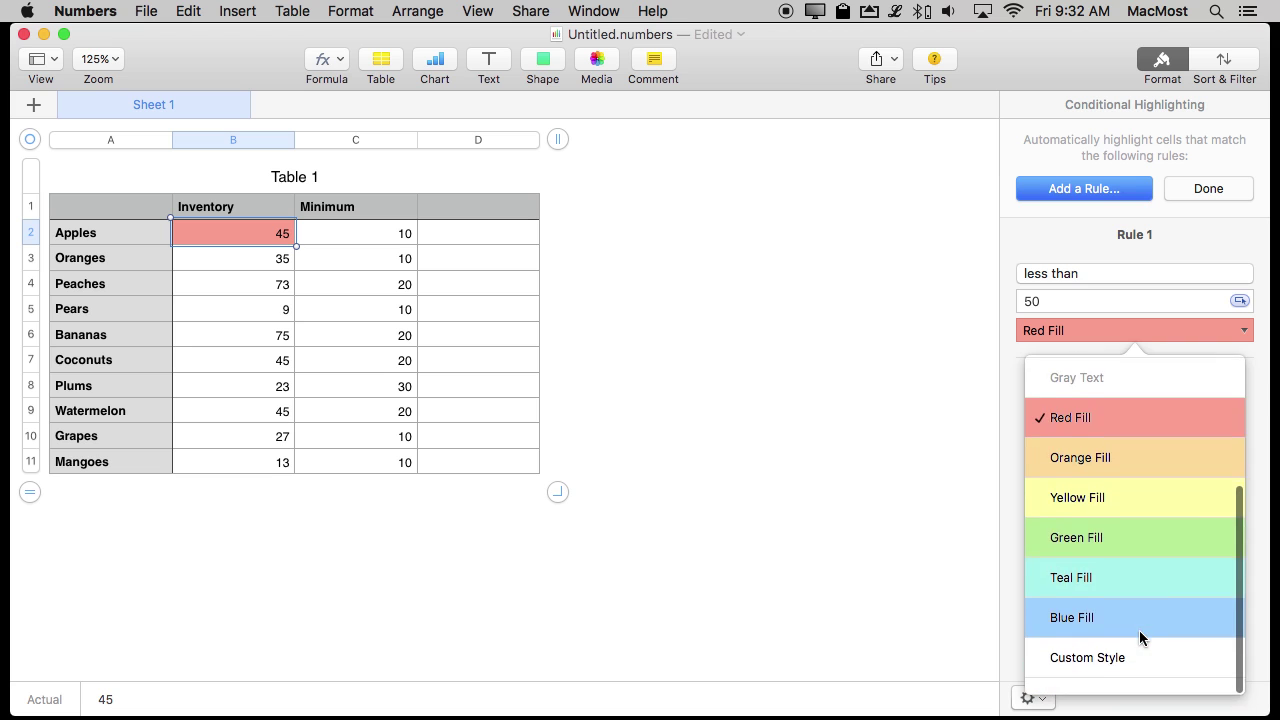
pyautogui.scroll(5, 1139, 630)
pyautogui.scroll(-3, 1139, 630)
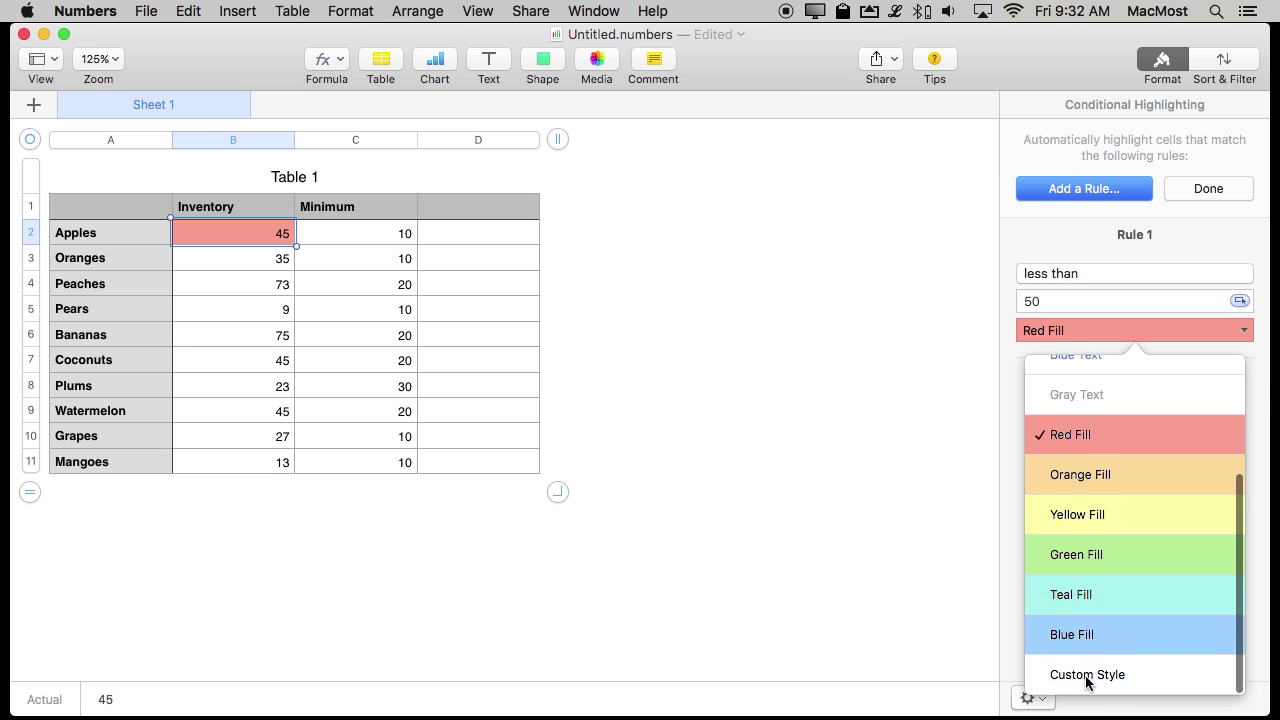
pyautogui.scroll(3, 1062, 591)
pyautogui.click(1074, 550)
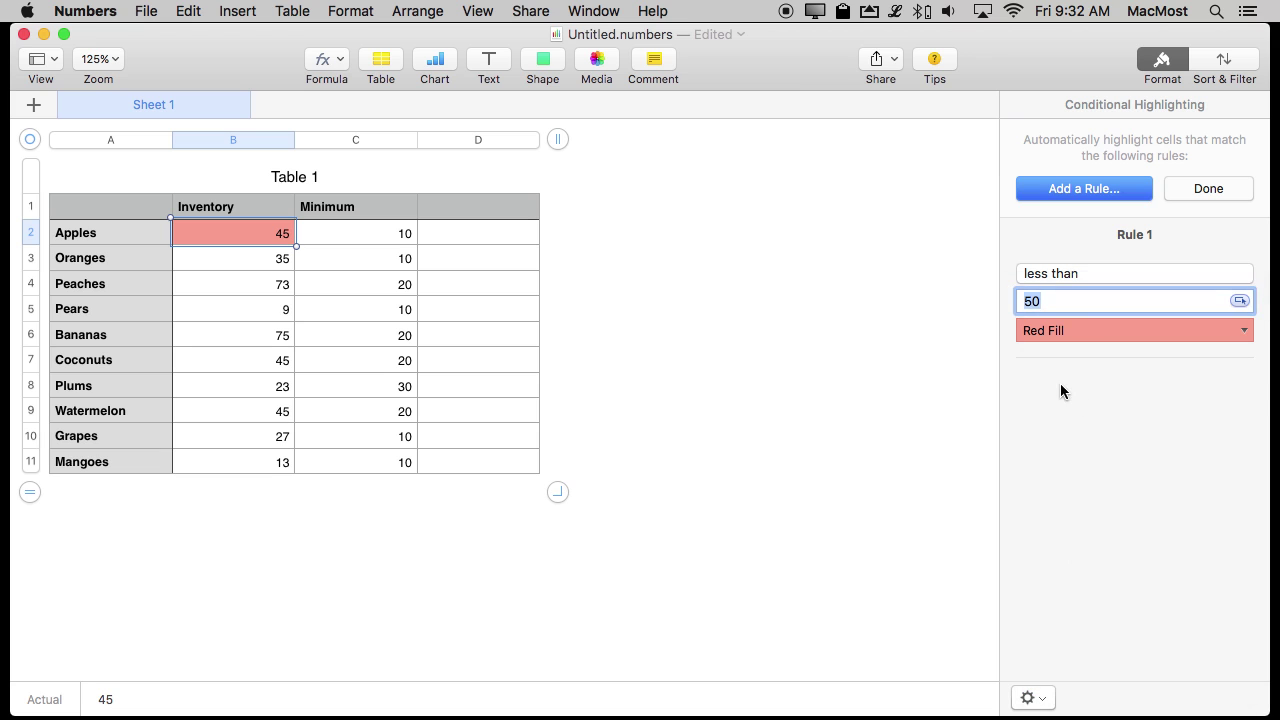
pyautogui.click(830, 375)
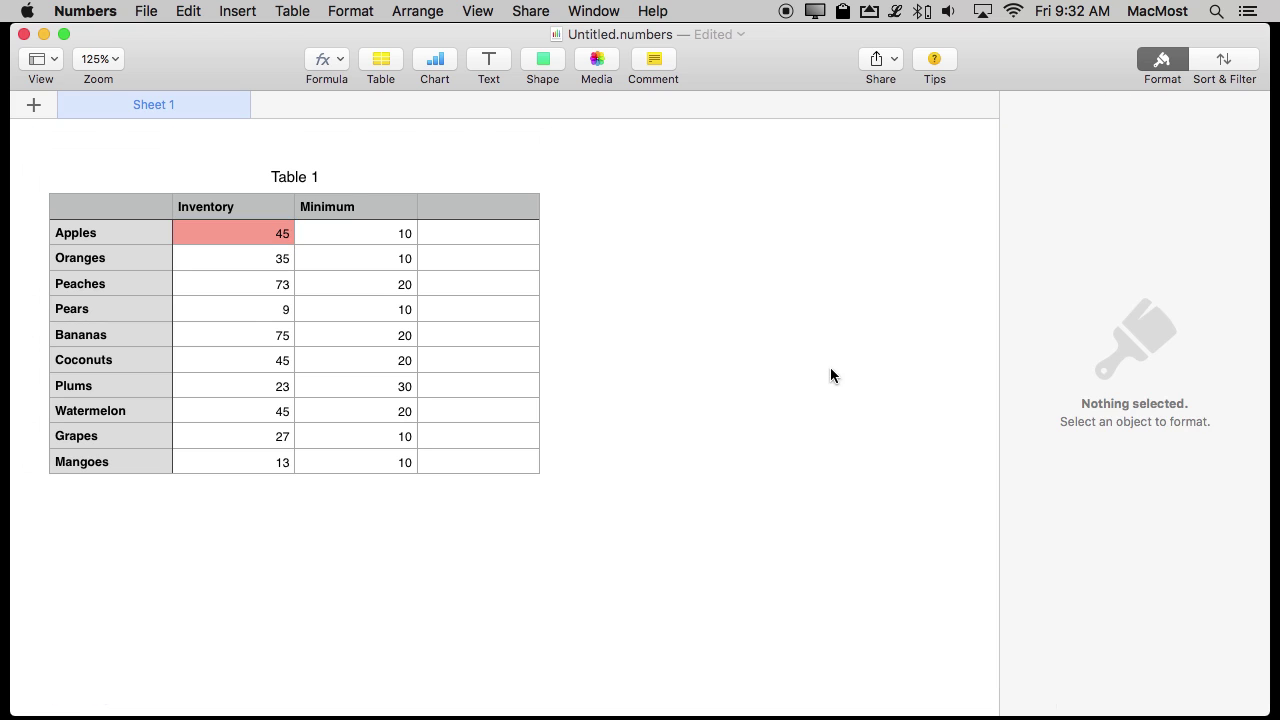
# Test the highlighting rule by changing the Apples inventory to 55 and then setting it to 45 again
pyautogui.click(259, 232)
pyautogui.click(276, 236)
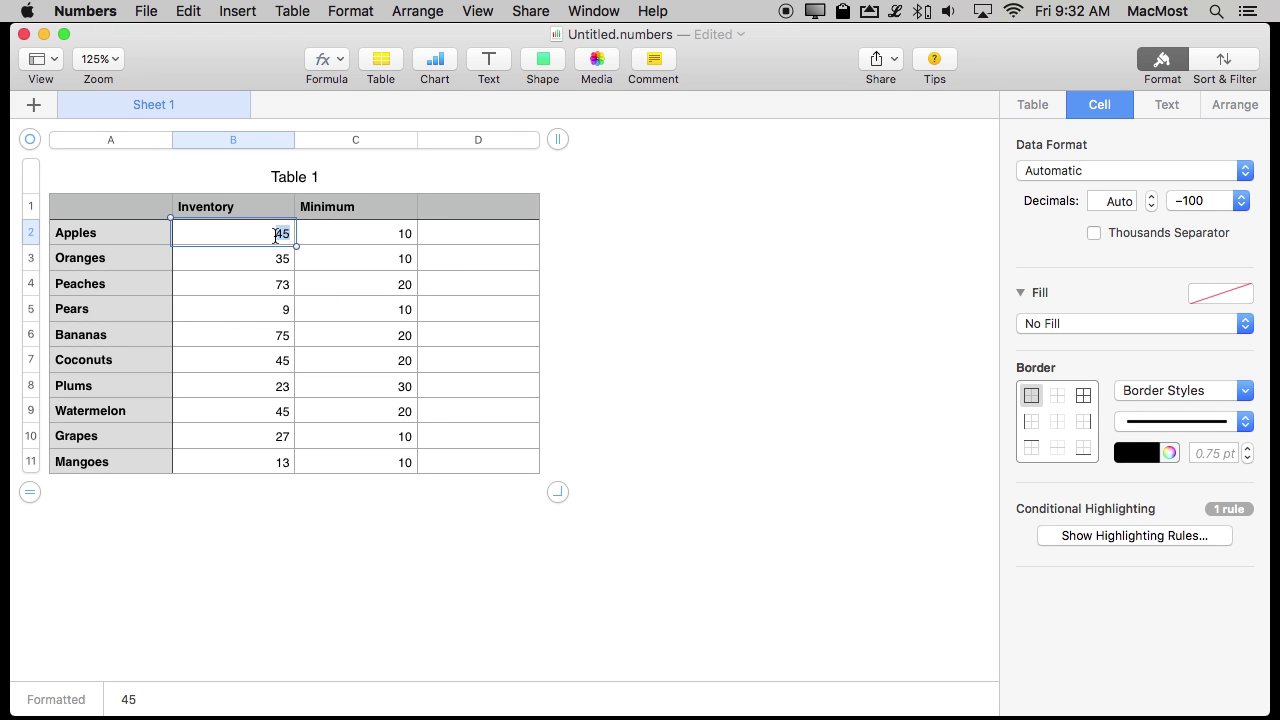
pyautogui.write('55')
pyautogui.press('Return')
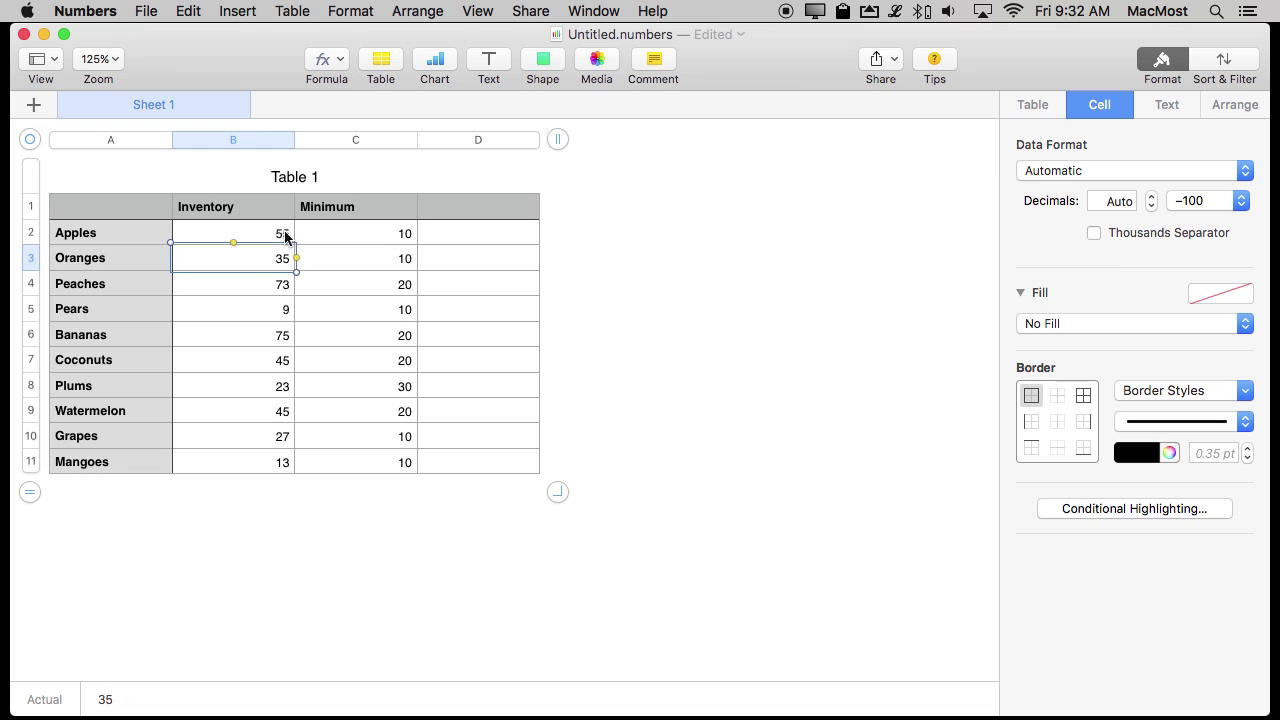
pyautogui.click(281, 230)
pyautogui.write('45')
pyautogui.press('Return')
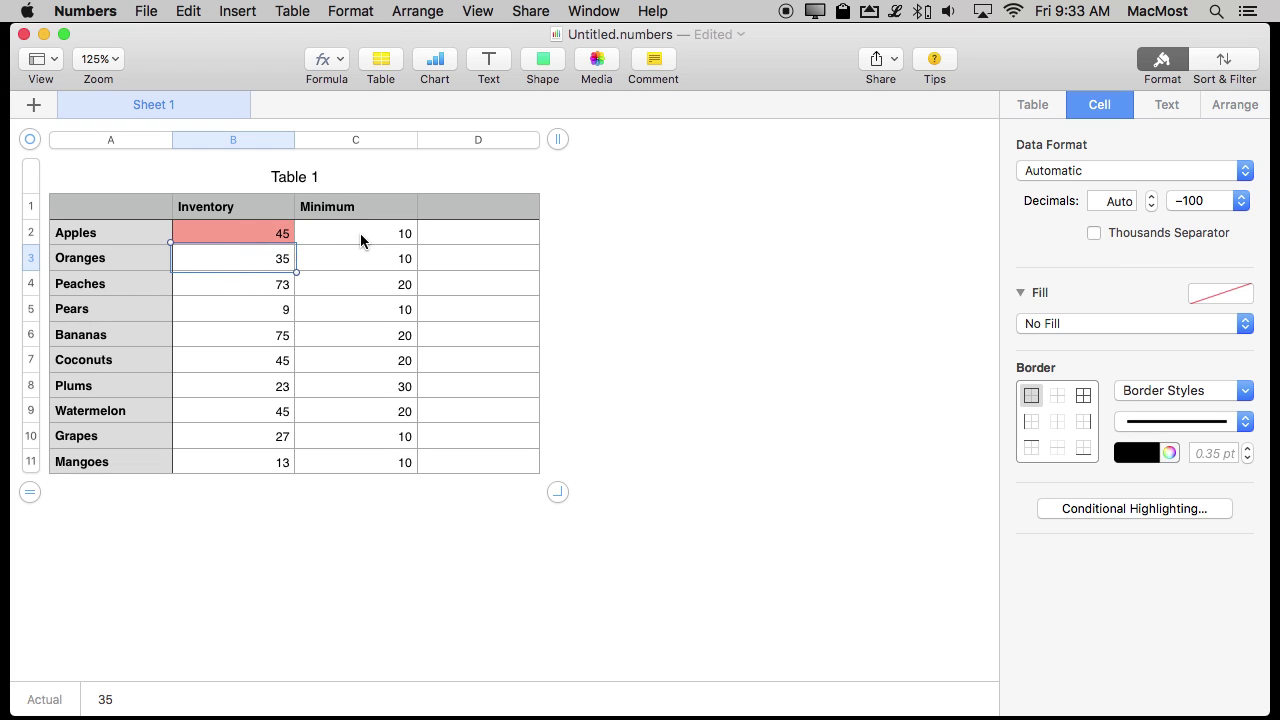
# Replace the fixed number in the Apples inventory highlighting rule with a reference to the Apples Minimum cell
pyautogui.click(252, 229)
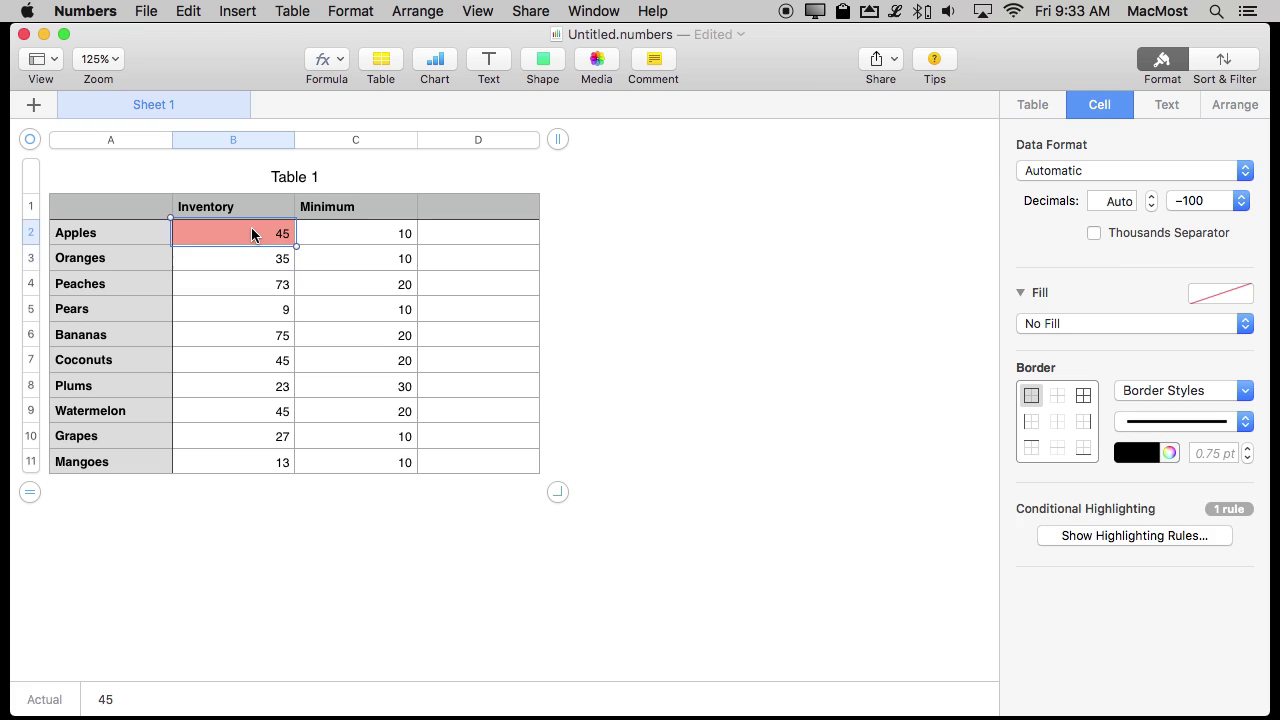
pyautogui.click(1138, 535)
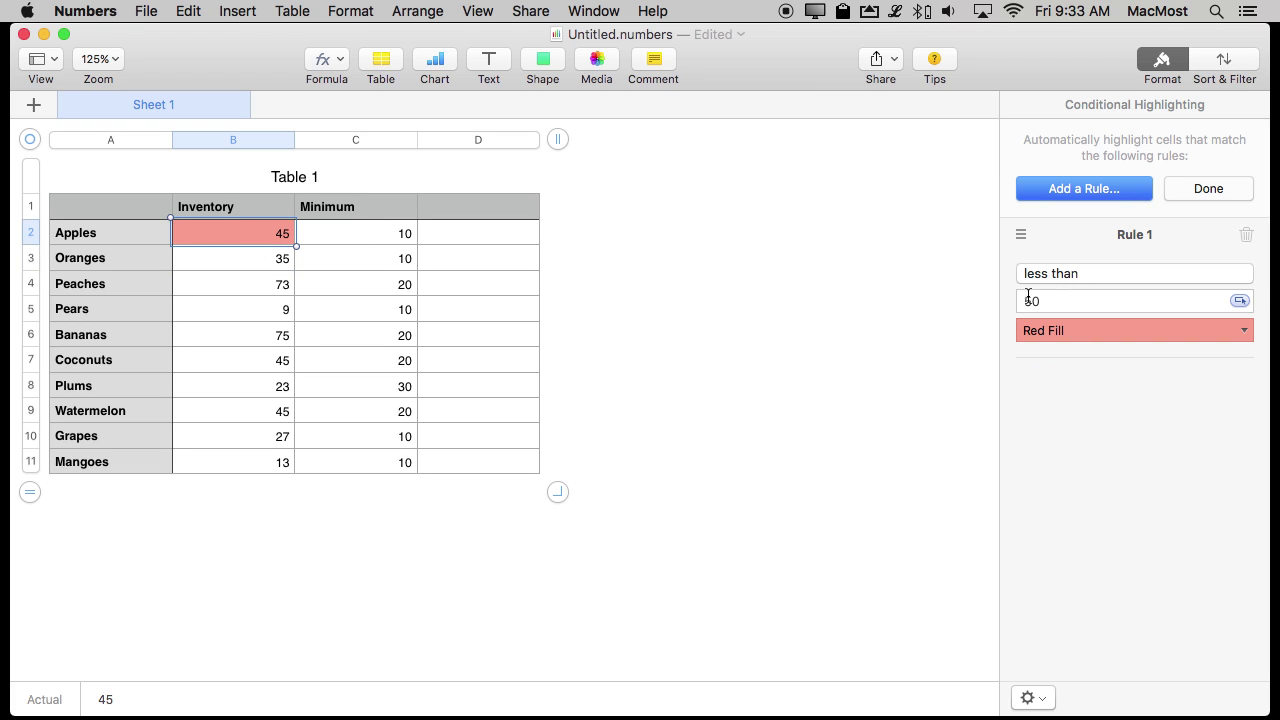
pyautogui.moveTo(1060, 300); pyautogui.dragTo(1008, 300)
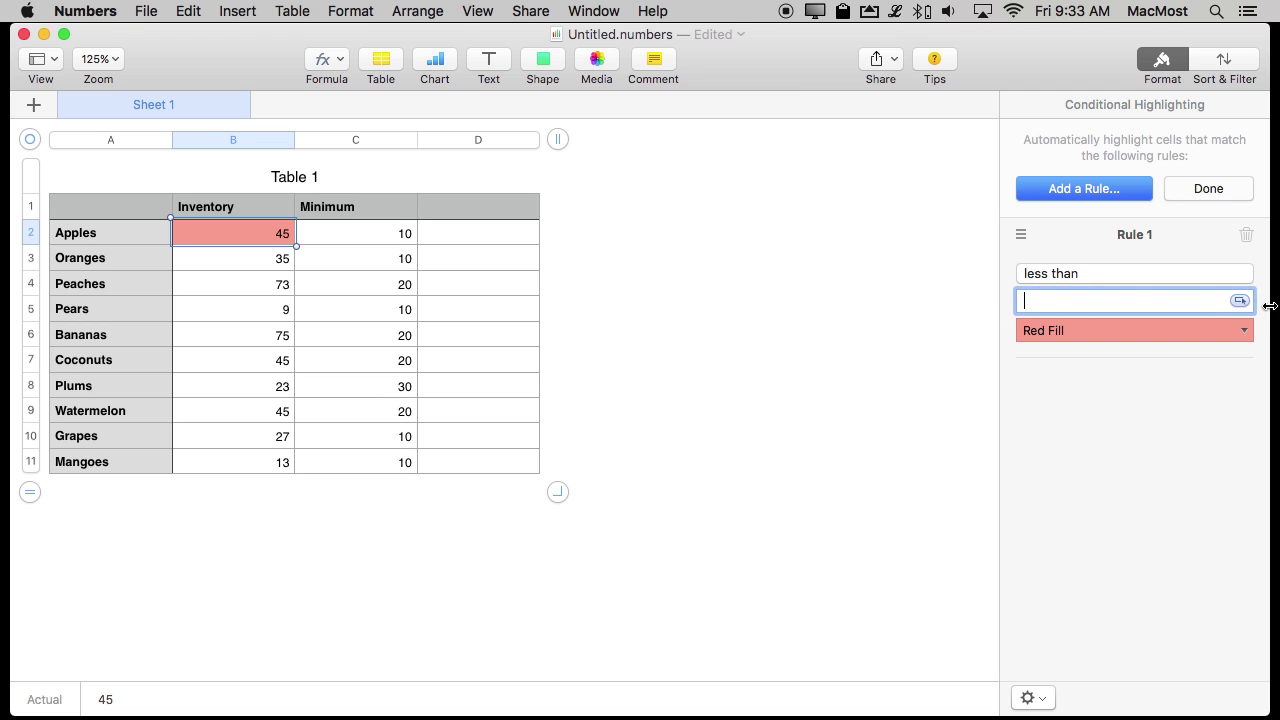
pyautogui.click(1240, 300)
pyautogui.click(337, 233)
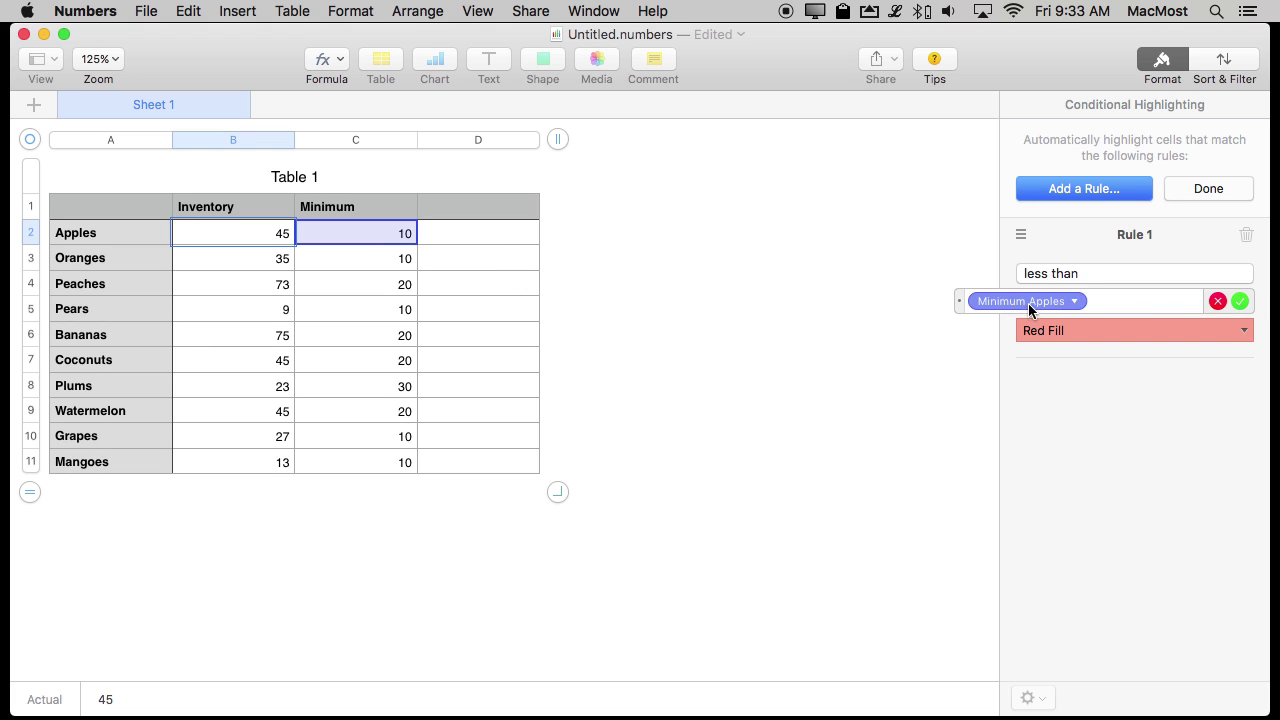
pyautogui.click(1240, 301)
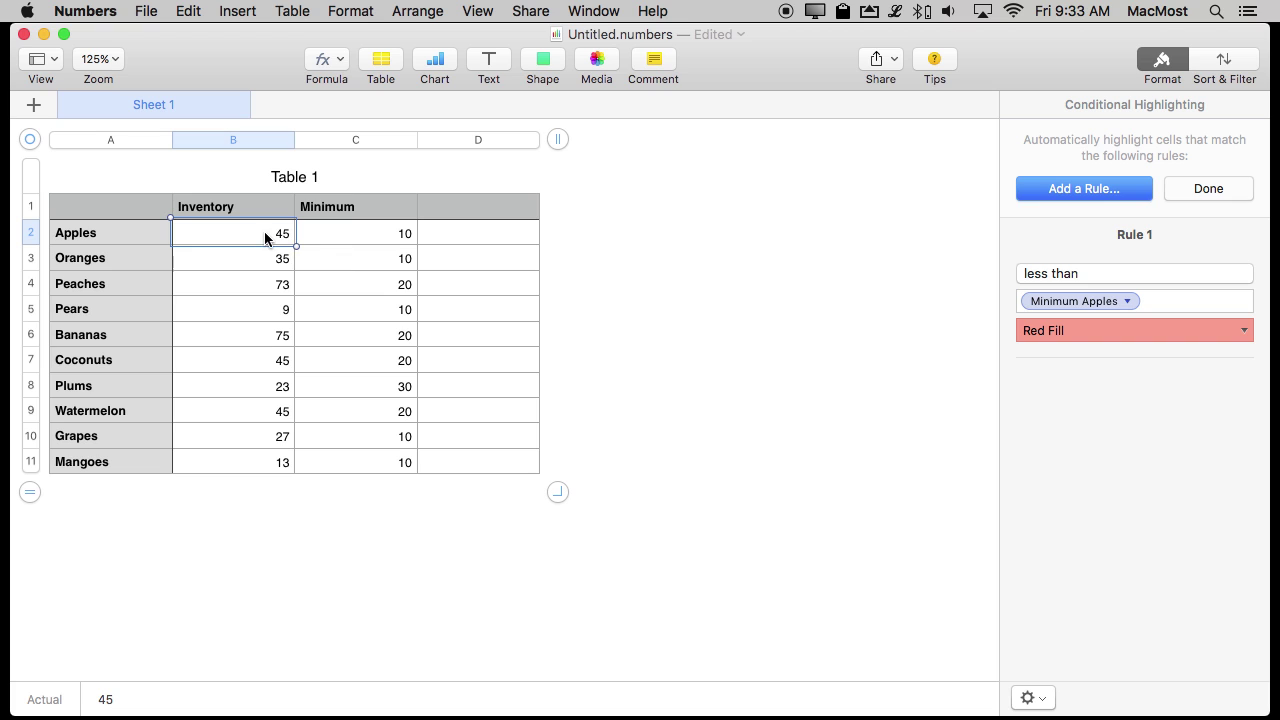
# Extend the Apples highlighting rule to all Inventory cells from Apples to Mangoes by combining their rules
pyautogui.click(226, 252)
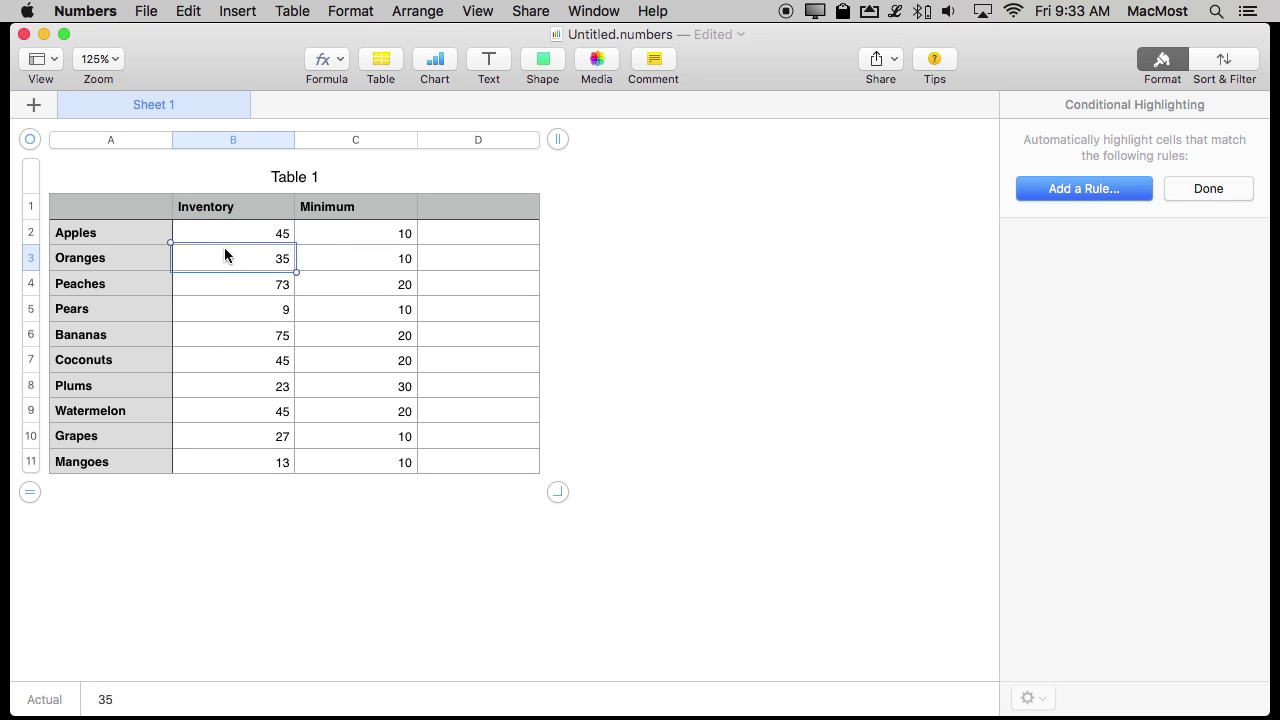
pyautogui.click(258, 237)
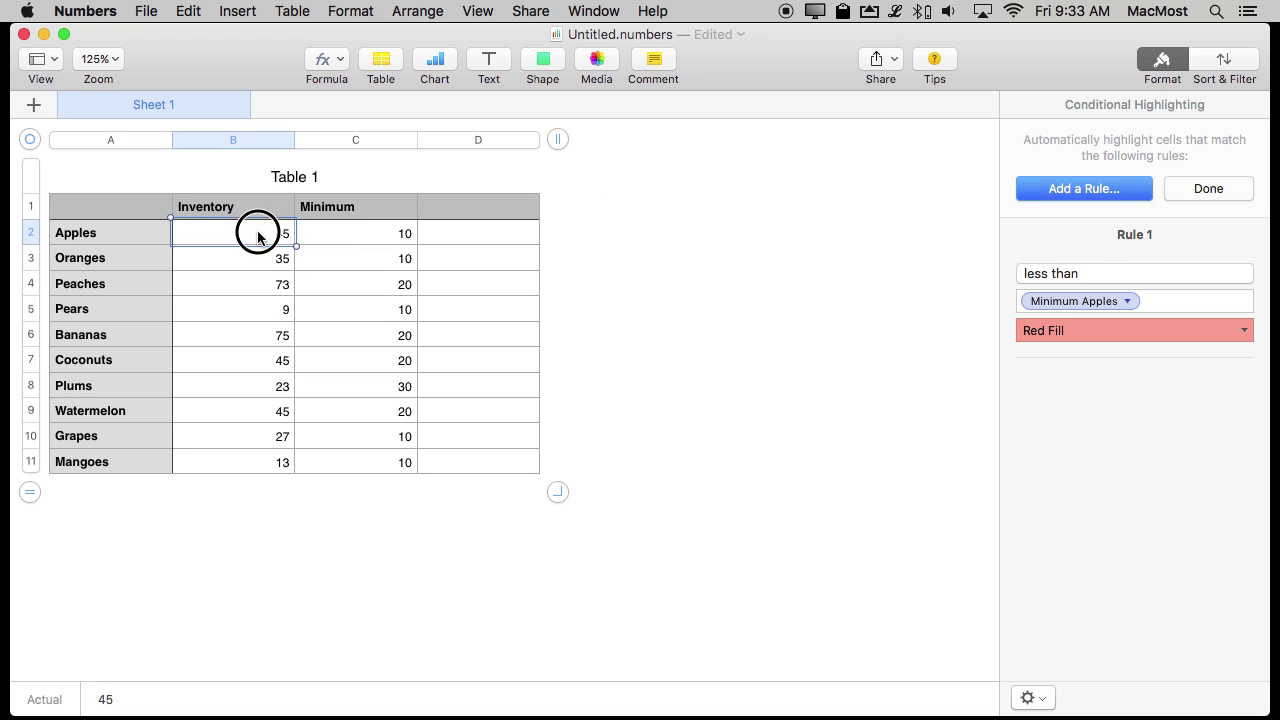
pyautogui.keyDown('shift'); pyautogui.click(248, 458); pyautogui.keyUp('shift')
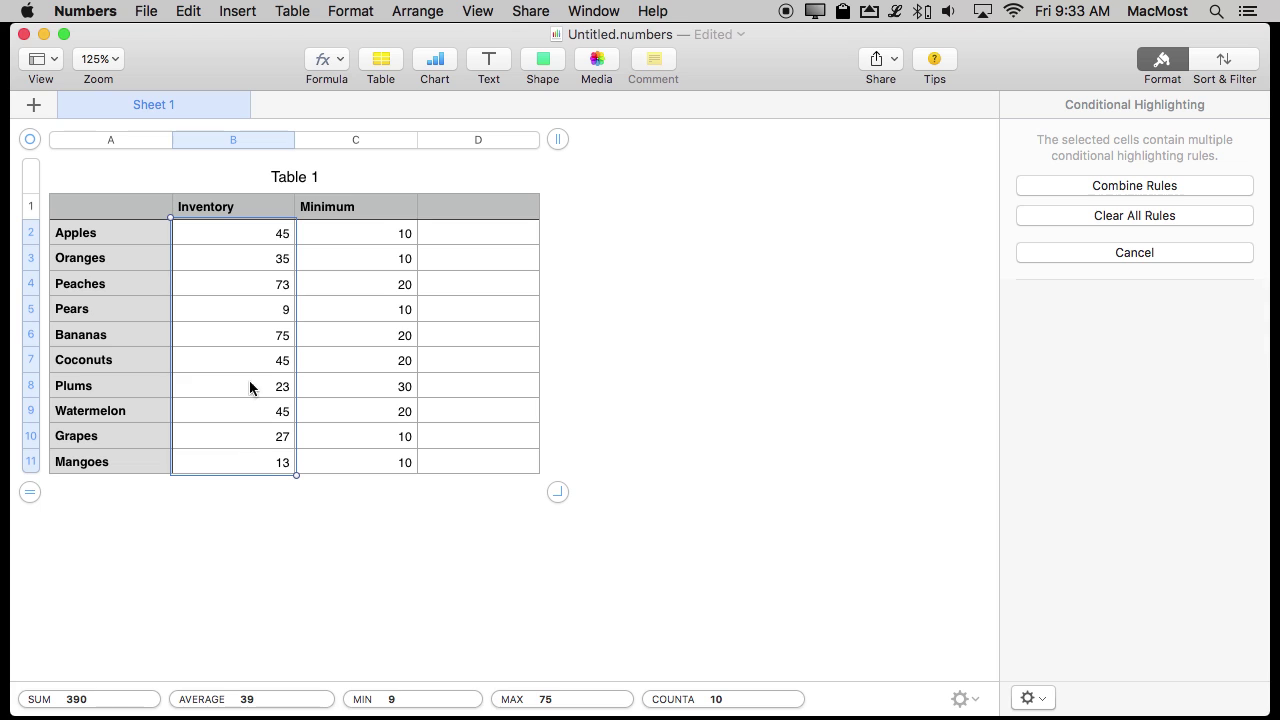
pyautogui.click(1126, 185)
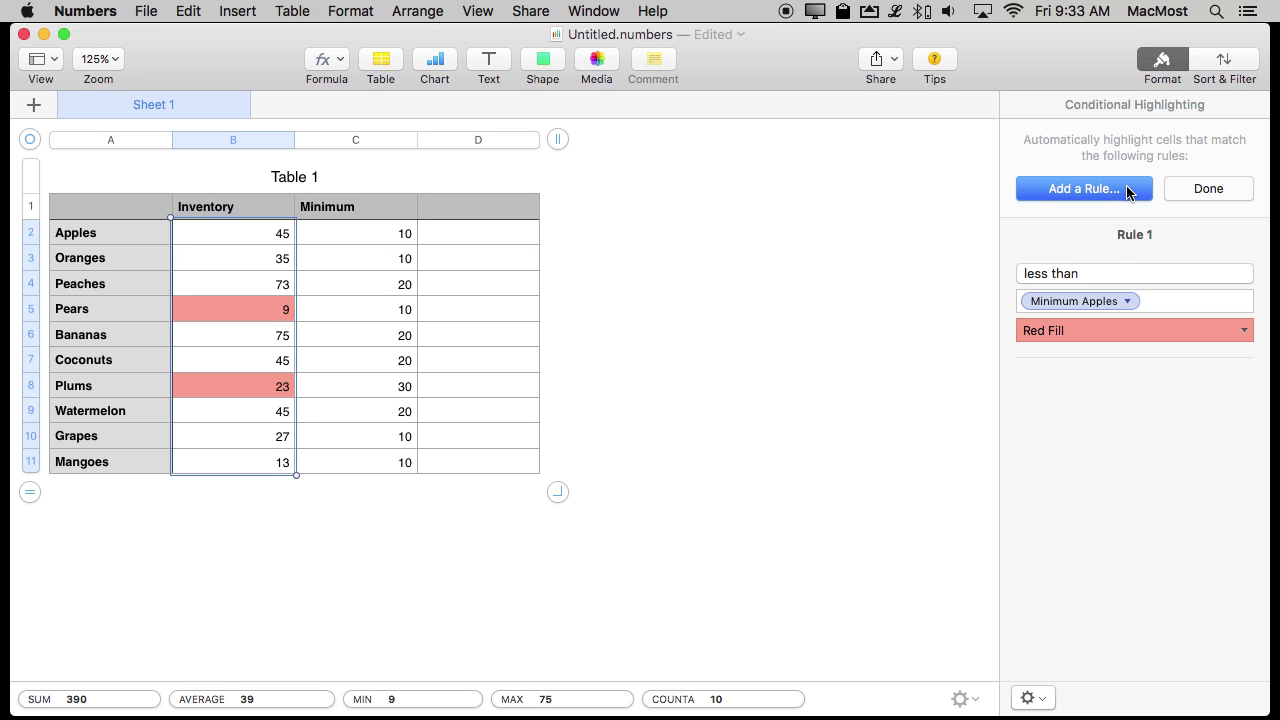
# Examine which Minimum cell the highlighting rule references for individual Inventory cells, including Apples, Pears and Plums
pyautogui.click(270, 241)
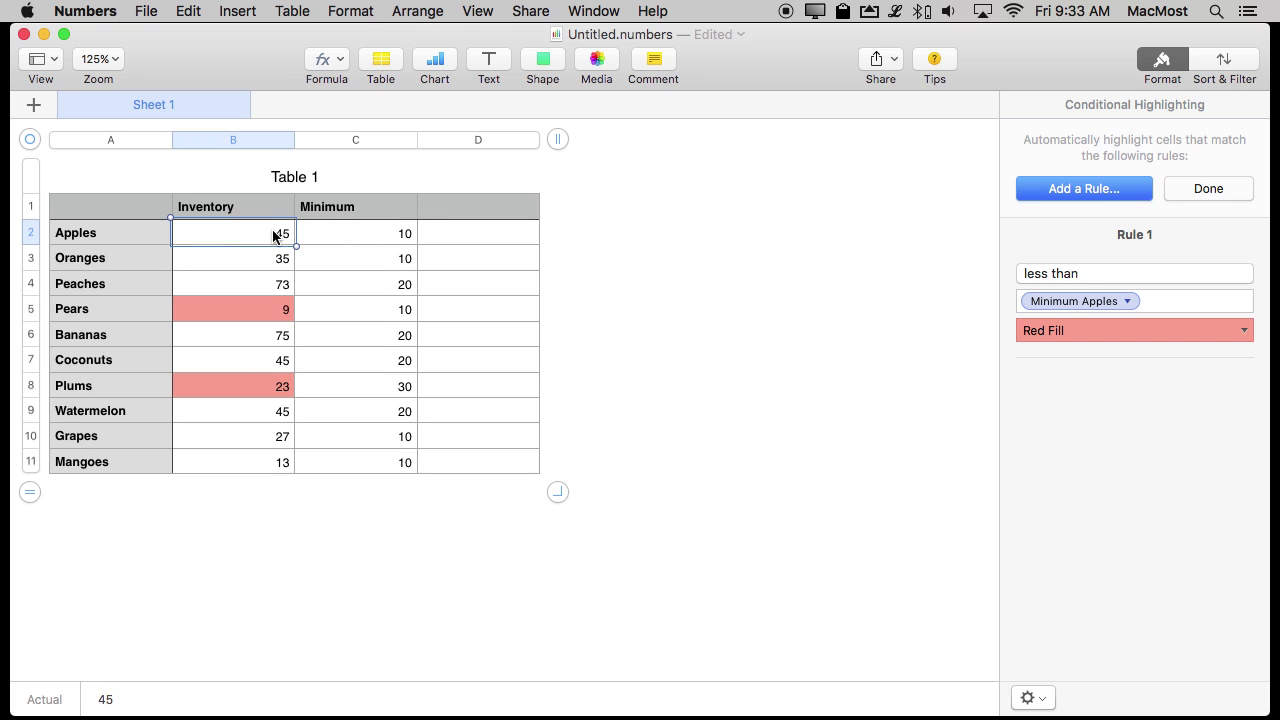
pyautogui.click(370, 232)
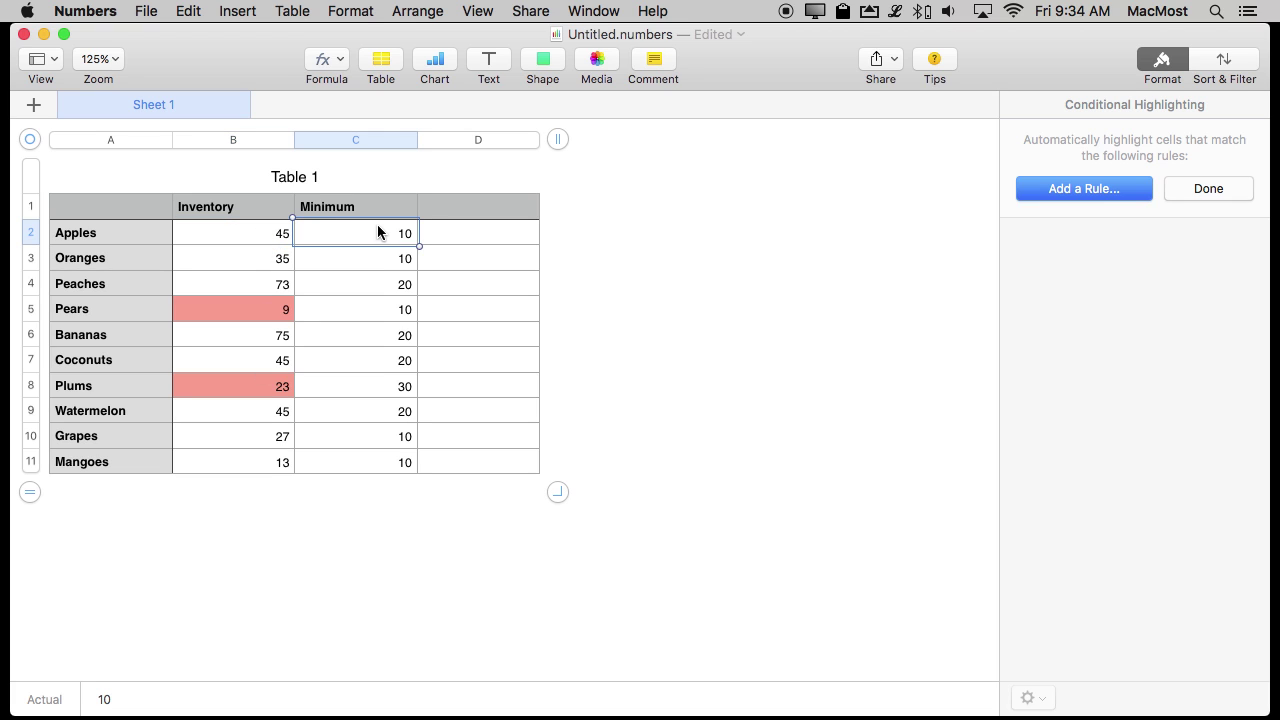
pyautogui.click(280, 259)
pyautogui.click(344, 261)
pyautogui.click(261, 287)
pyautogui.click(364, 287)
pyautogui.click(246, 319)
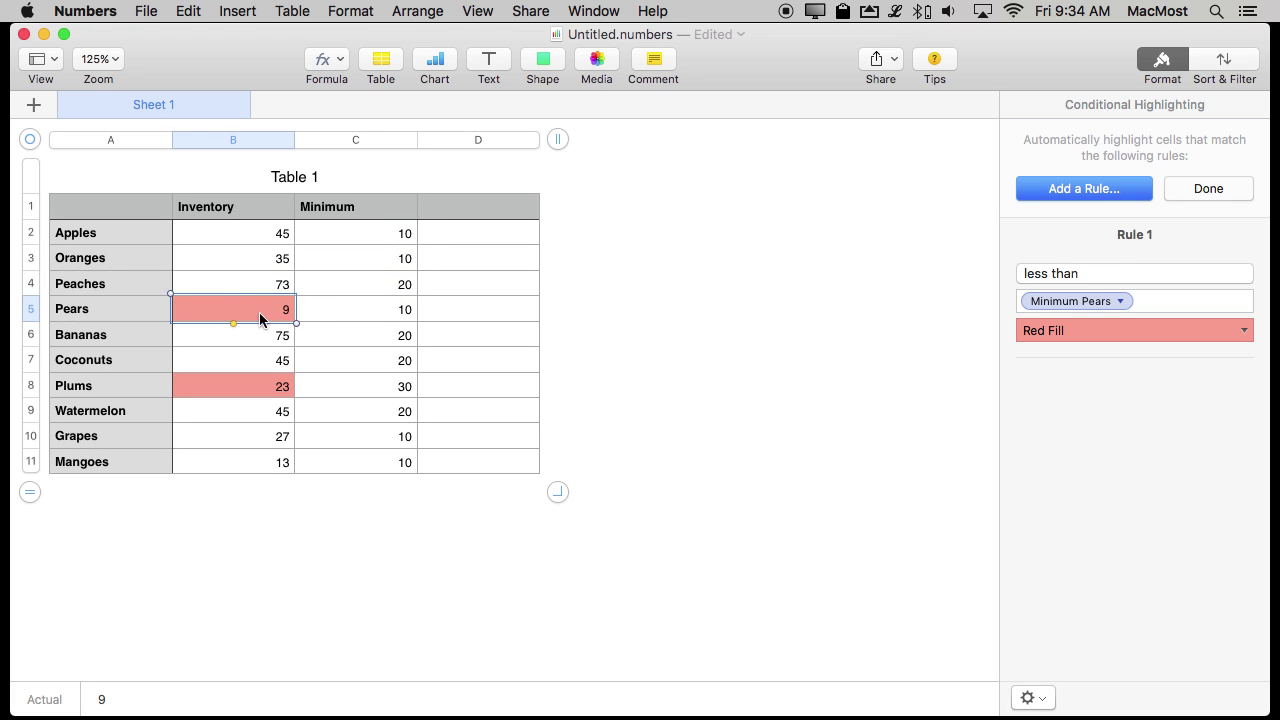
pyautogui.click(268, 384)
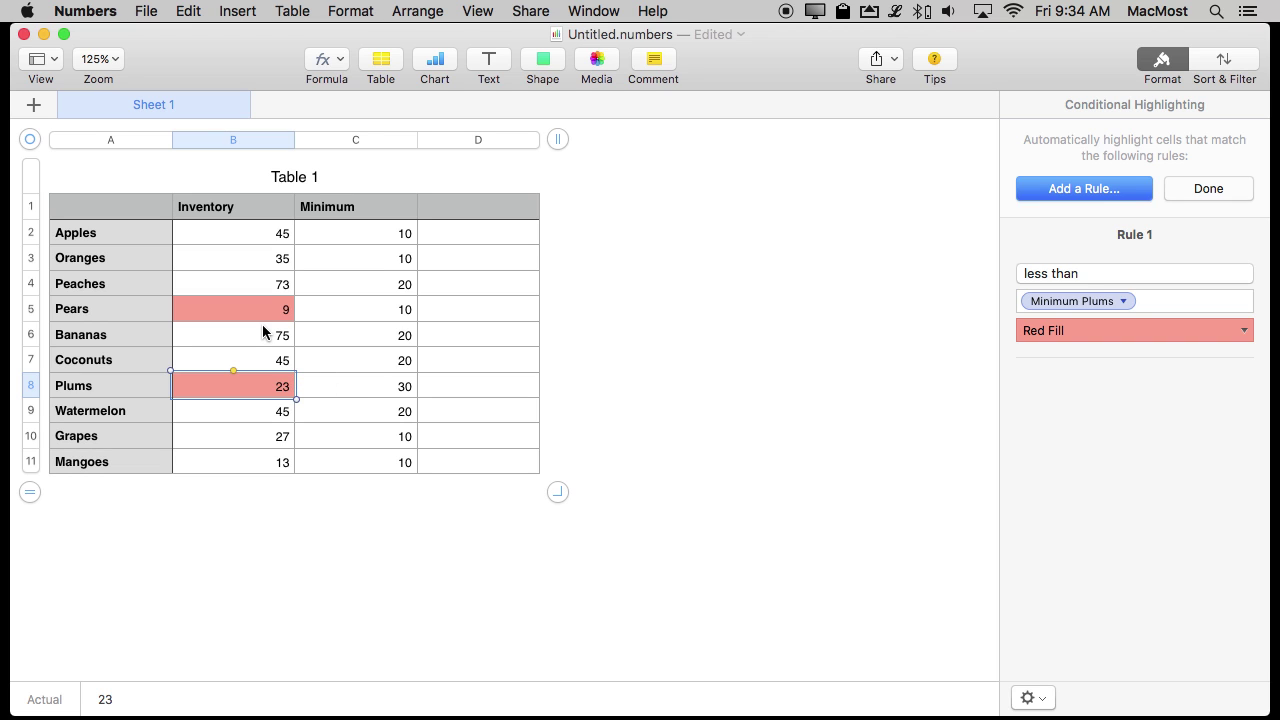
# Delete the less-than highlighting rule from all Inventory cells from Apples to Mangoes
pyautogui.click(226, 231)
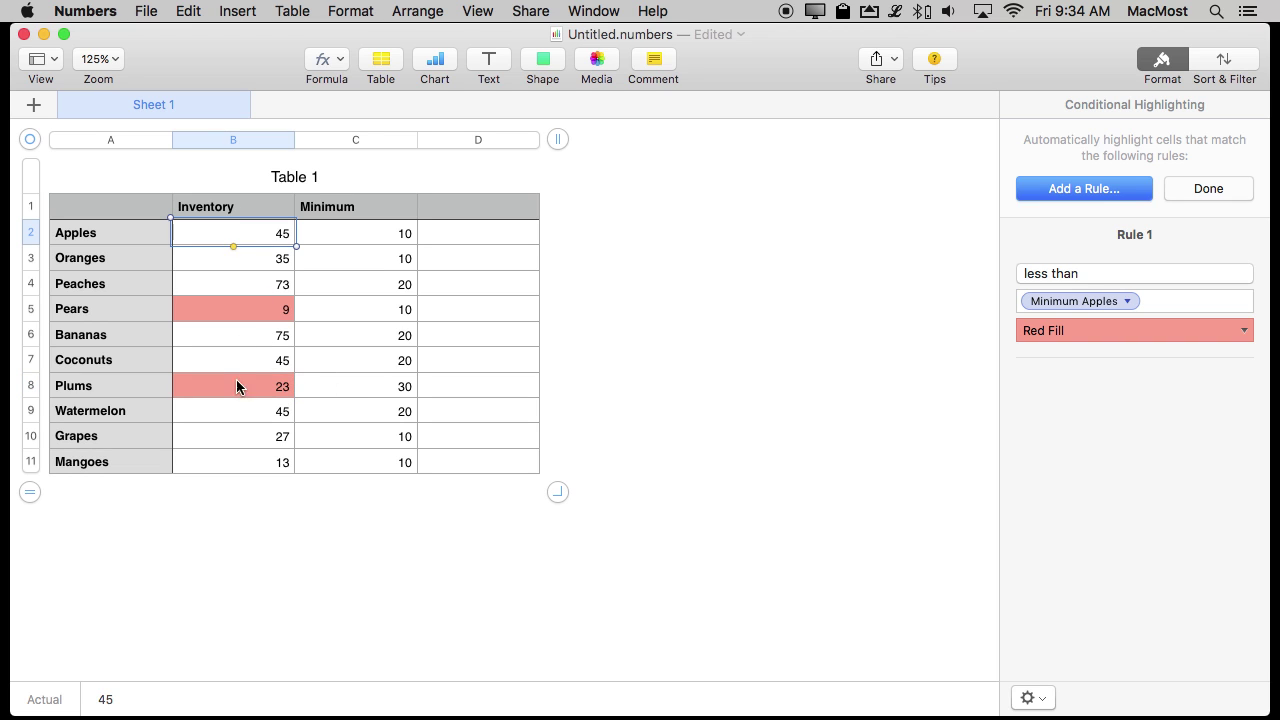
pyautogui.keyDown('shift'); pyautogui.click(226, 472); pyautogui.keyUp('shift')
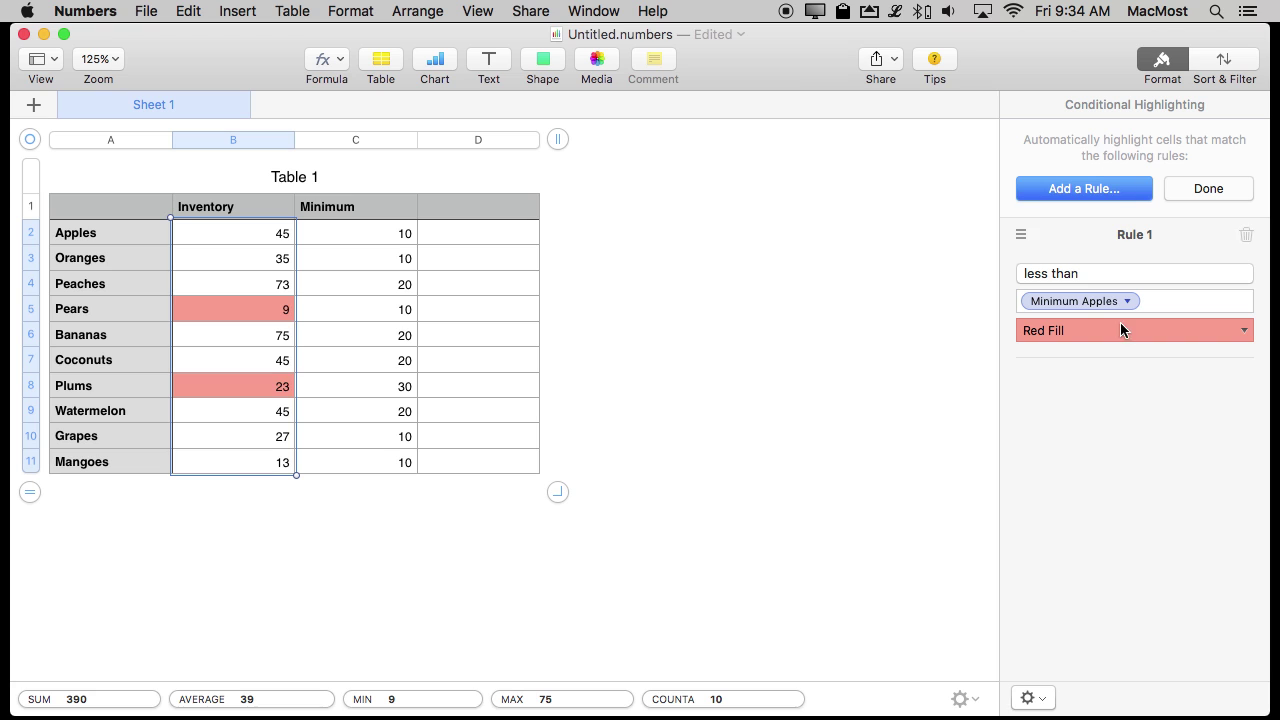
pyautogui.click(1204, 192)
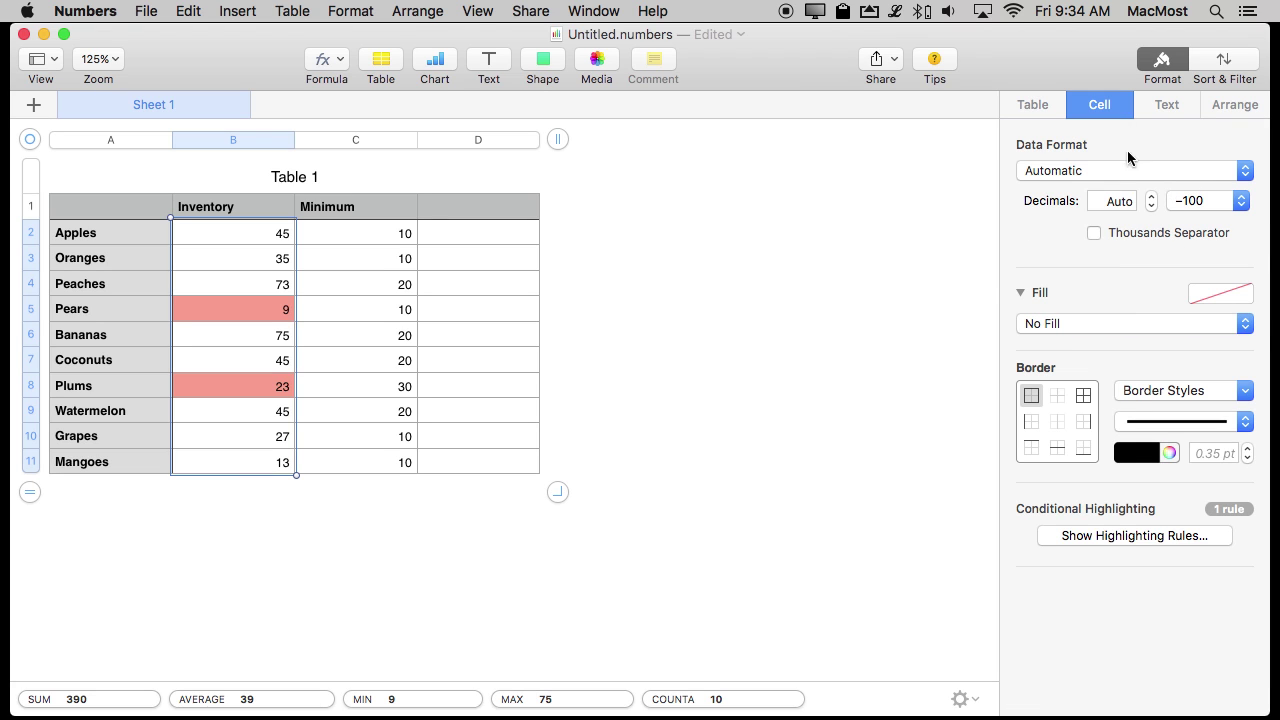
pyautogui.click(1125, 535)
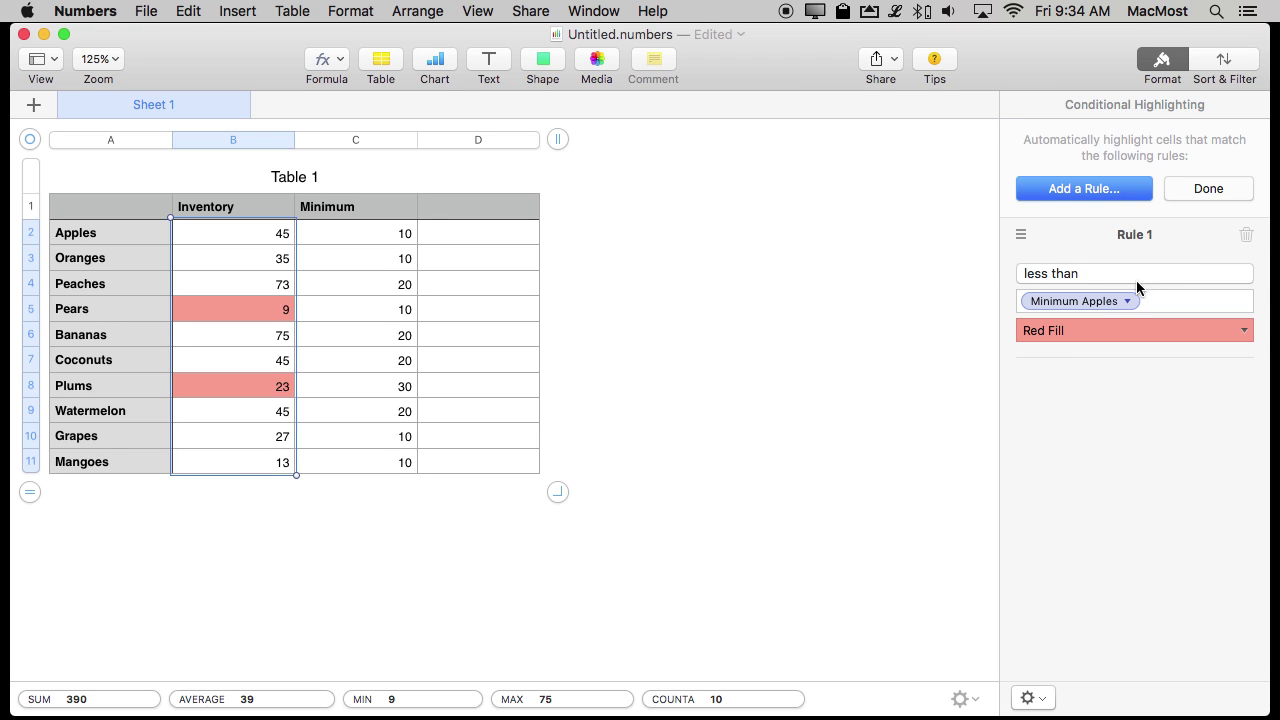
pyautogui.click(1246, 235)
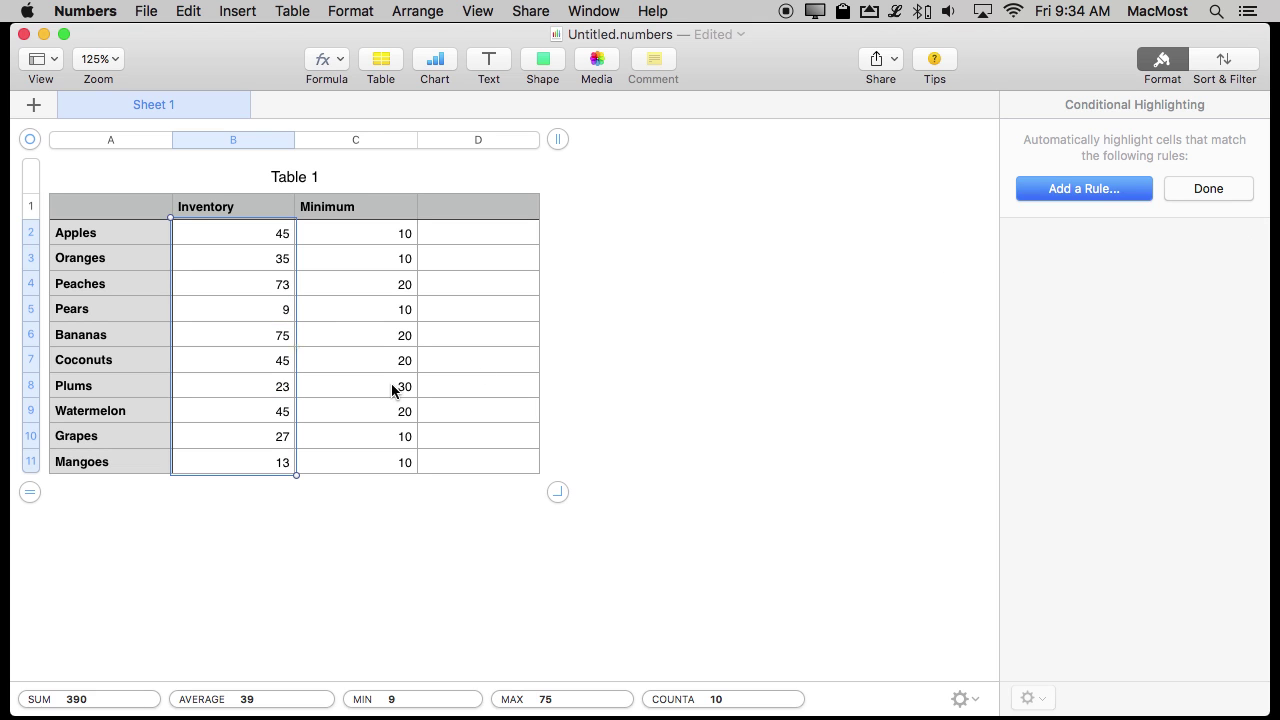
pyautogui.click(171, 174)
# Enter the formula IF(Inventory Apples<Minimum Apples,"REORDER","") in the Apples row of column D
pyautogui.click(449, 240)
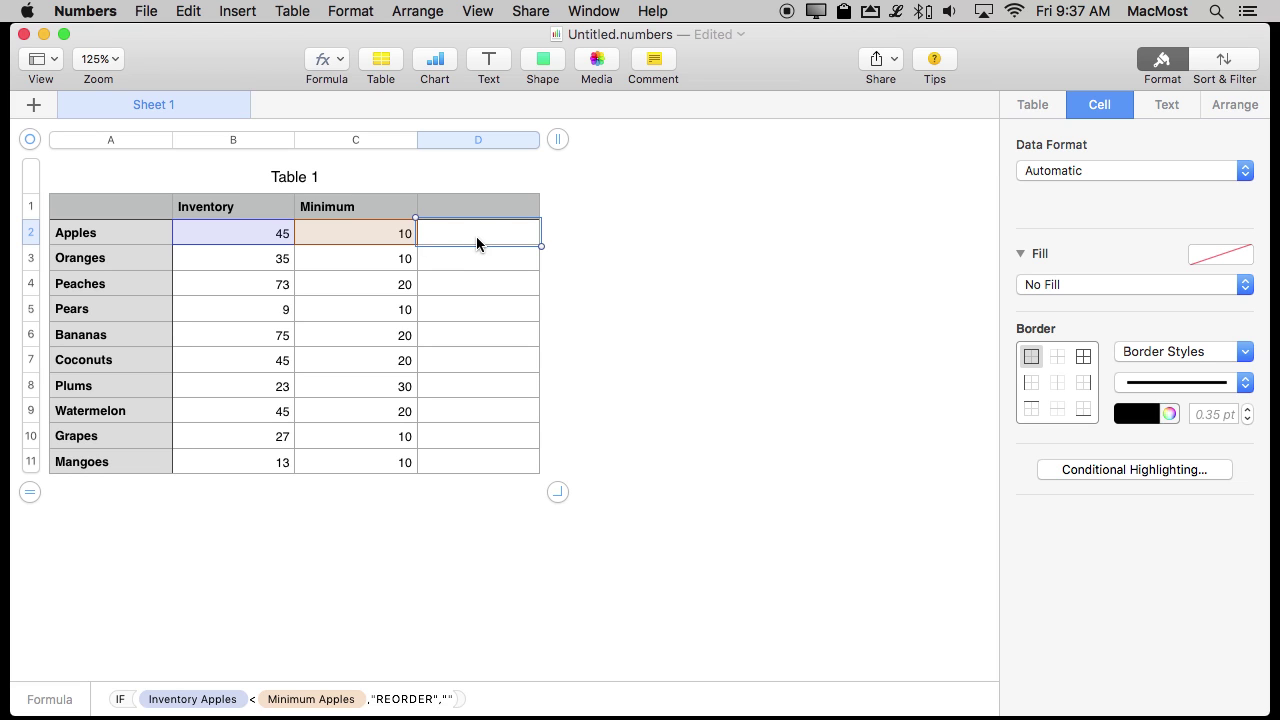
pyautogui.doubleClick(476, 236)
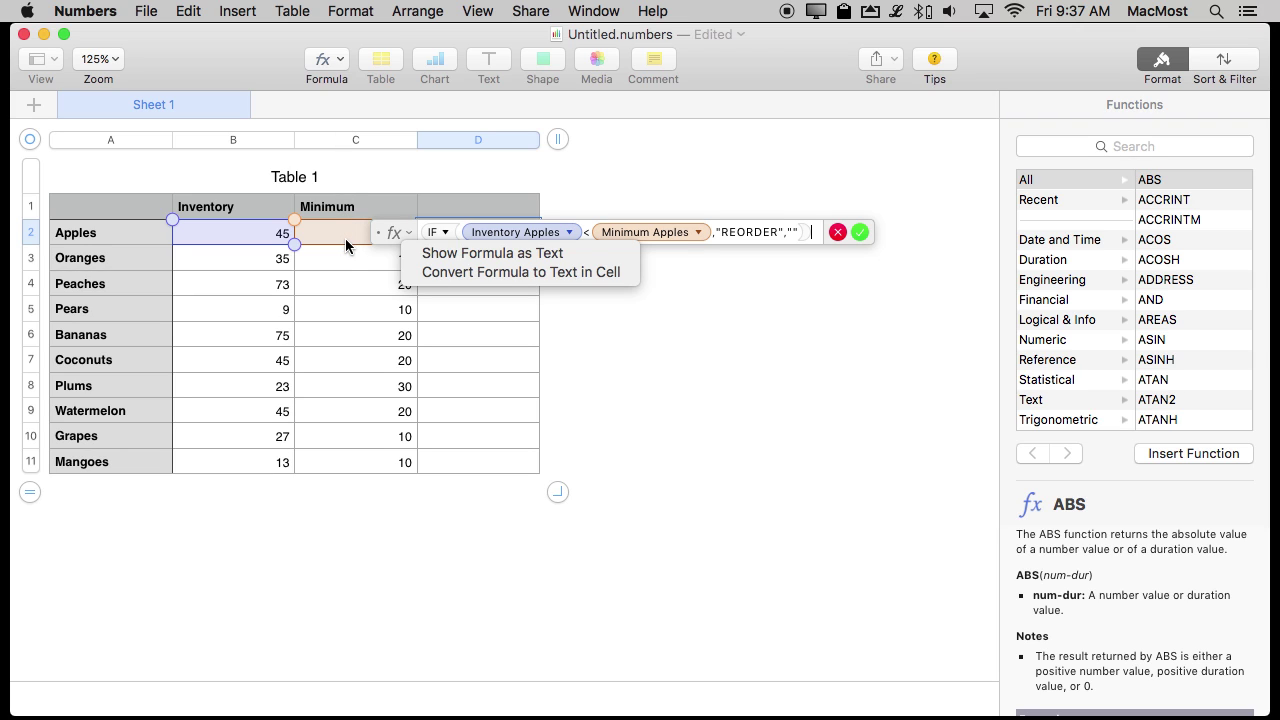
pyautogui.click(735, 234)
pyautogui.doubleClick(735, 234)
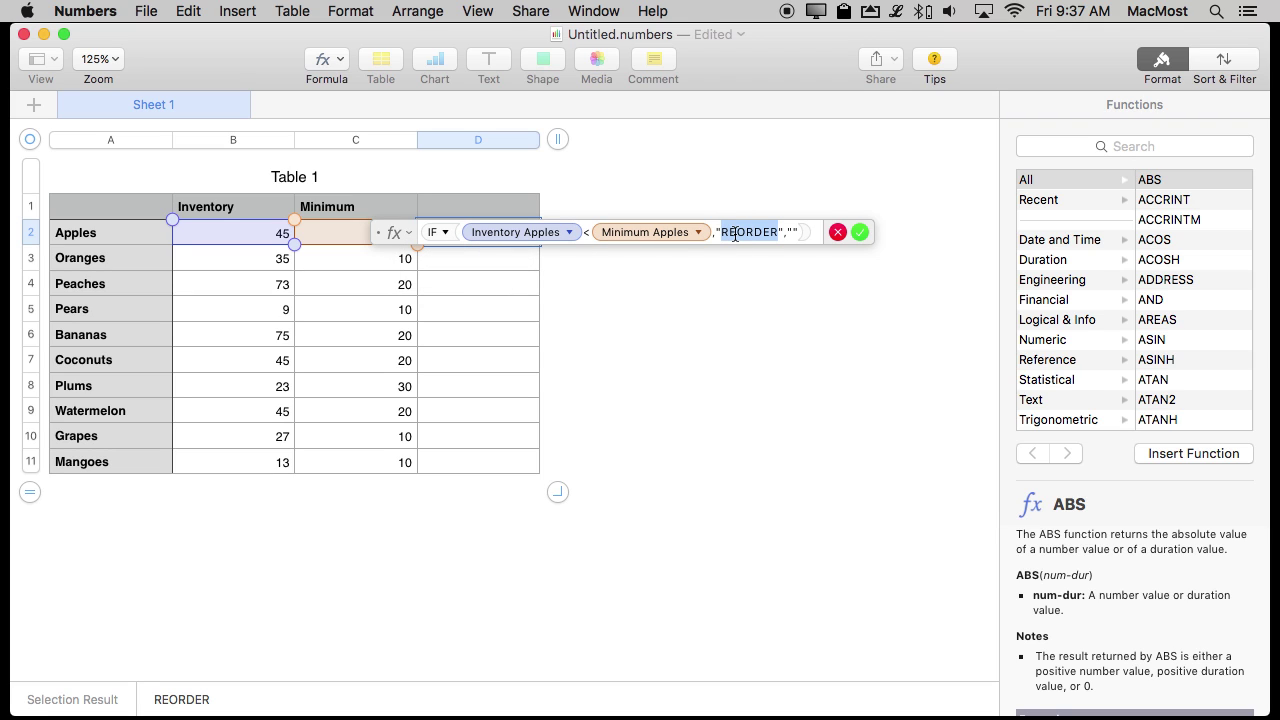
pyautogui.click(791, 234)
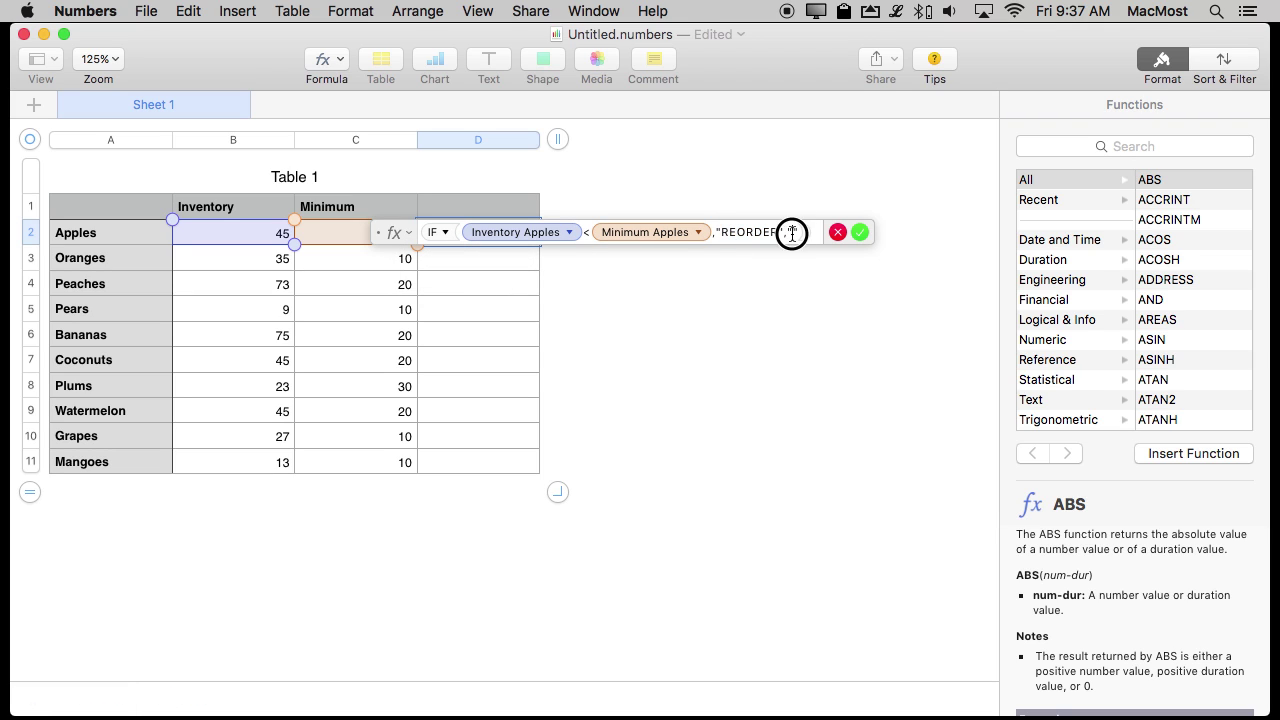
pyautogui.write('"')
pyautogui.click(860, 233)
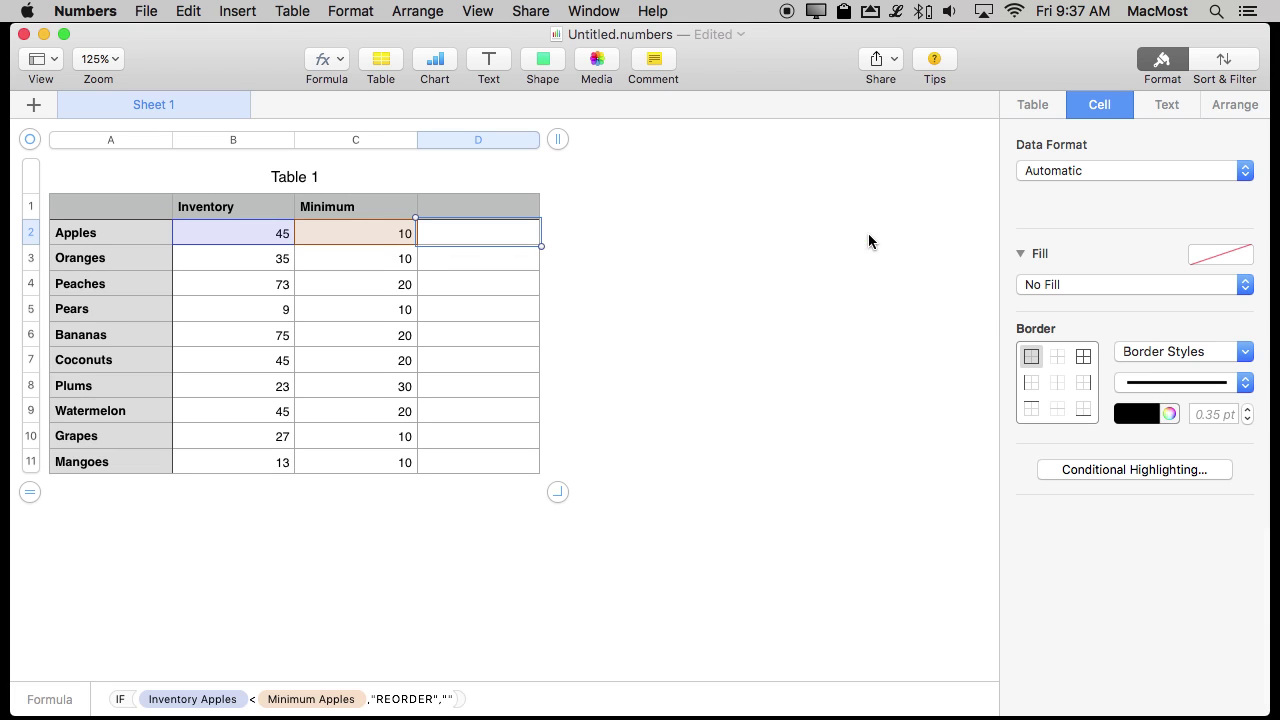
# Copy the Apples reorder formula into column D for the rows from Oranges to Mangoes
pyautogui.moveTo(466, 262); pyautogui.dragTo(495, 474)
pyautogui.press('super+backslash')
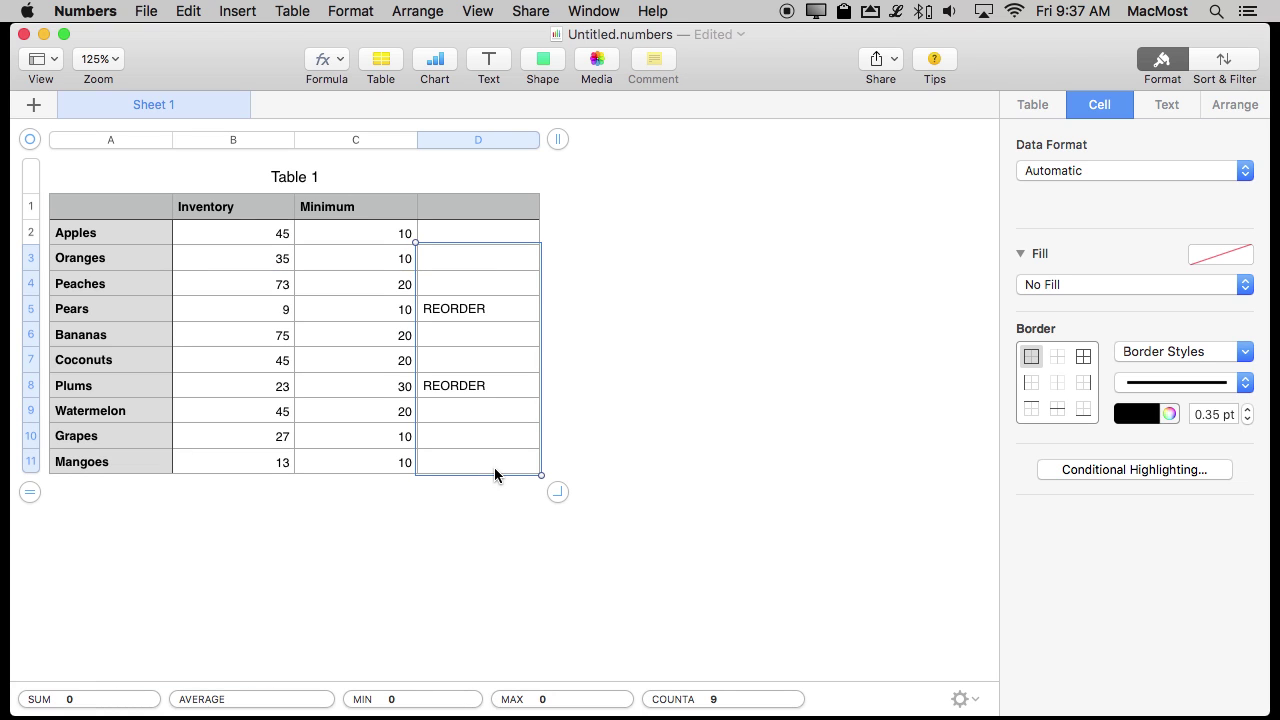
# Examine the copied reorder formulas in the Pears and Plums rows of column D to compare their cell references
pyautogui.click(443, 311)
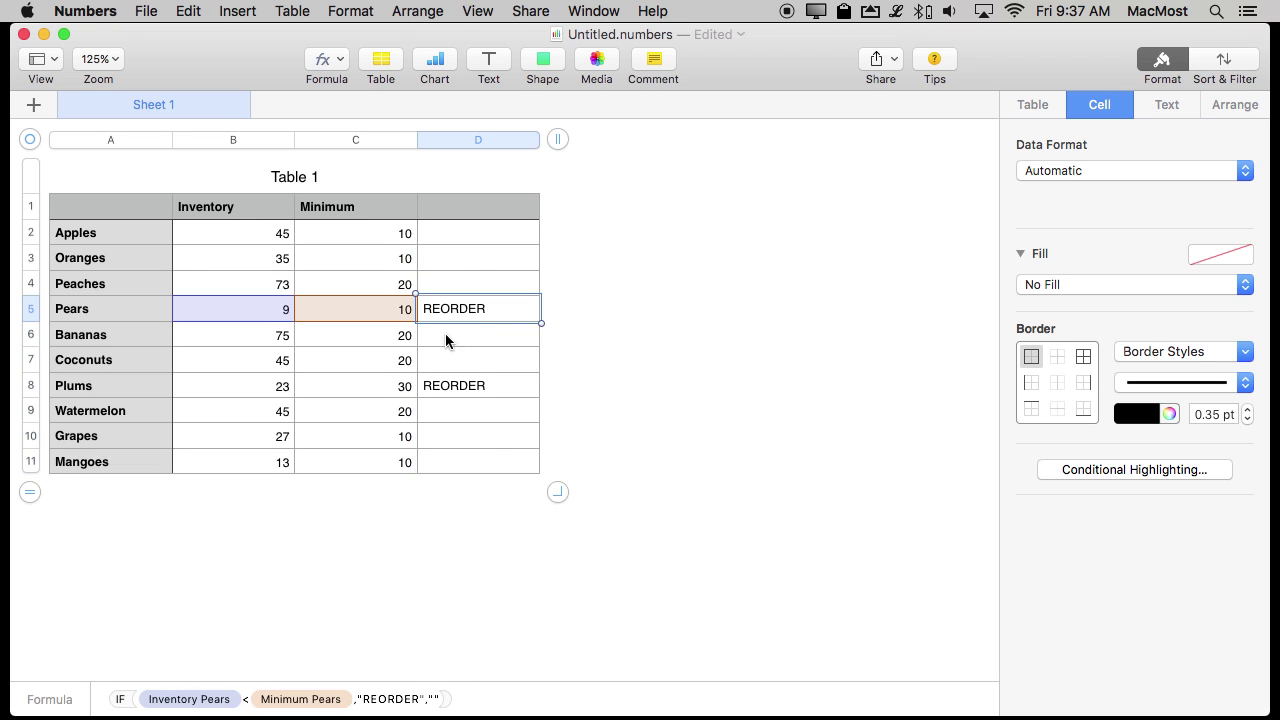
pyautogui.click(451, 384)
pyautogui.click(439, 316)
pyautogui.click(449, 384)
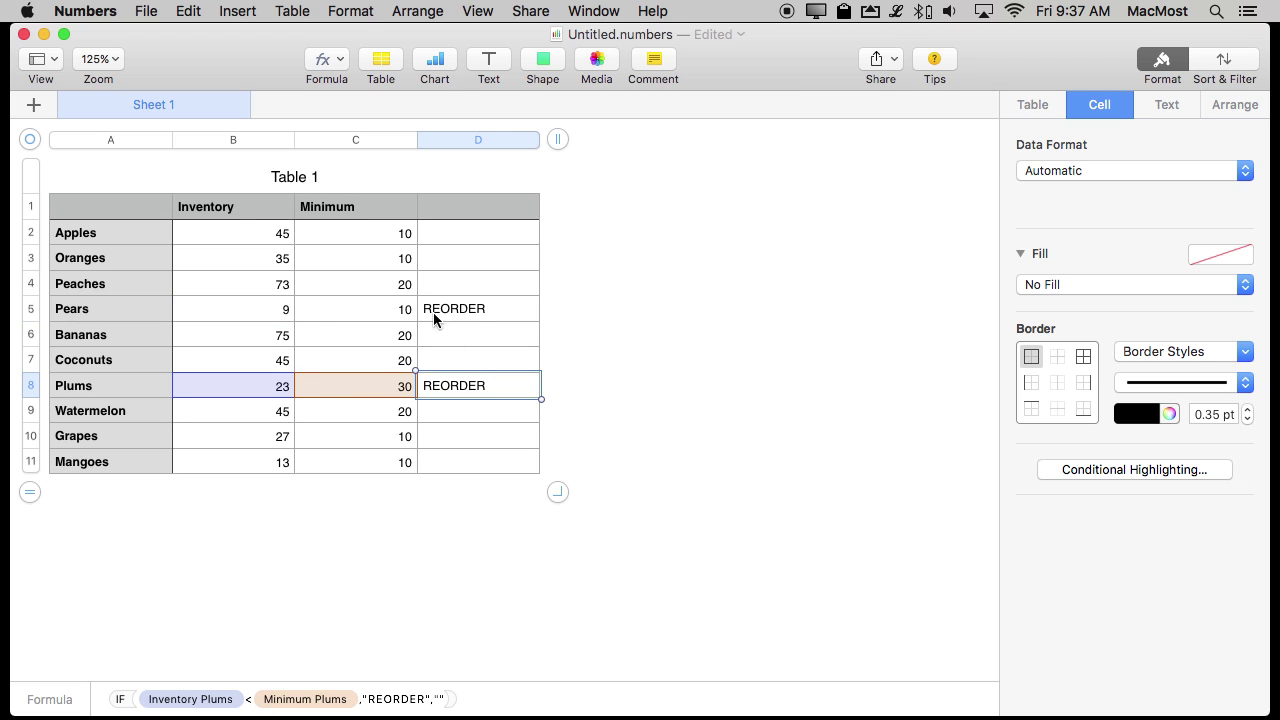
pyautogui.click(474, 311)
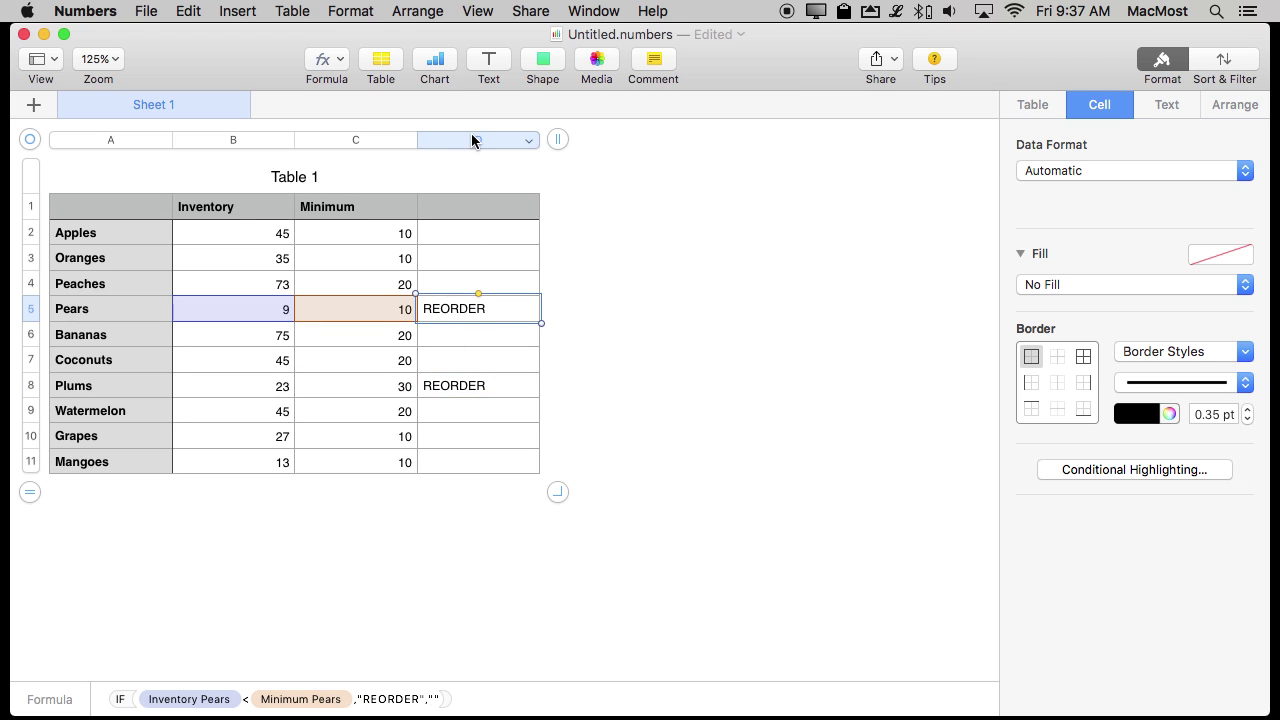
# Add a conditional highlighting rule to the column D cells from Apples to Mangoes for text that is REORDER
pyautogui.click(473, 240)
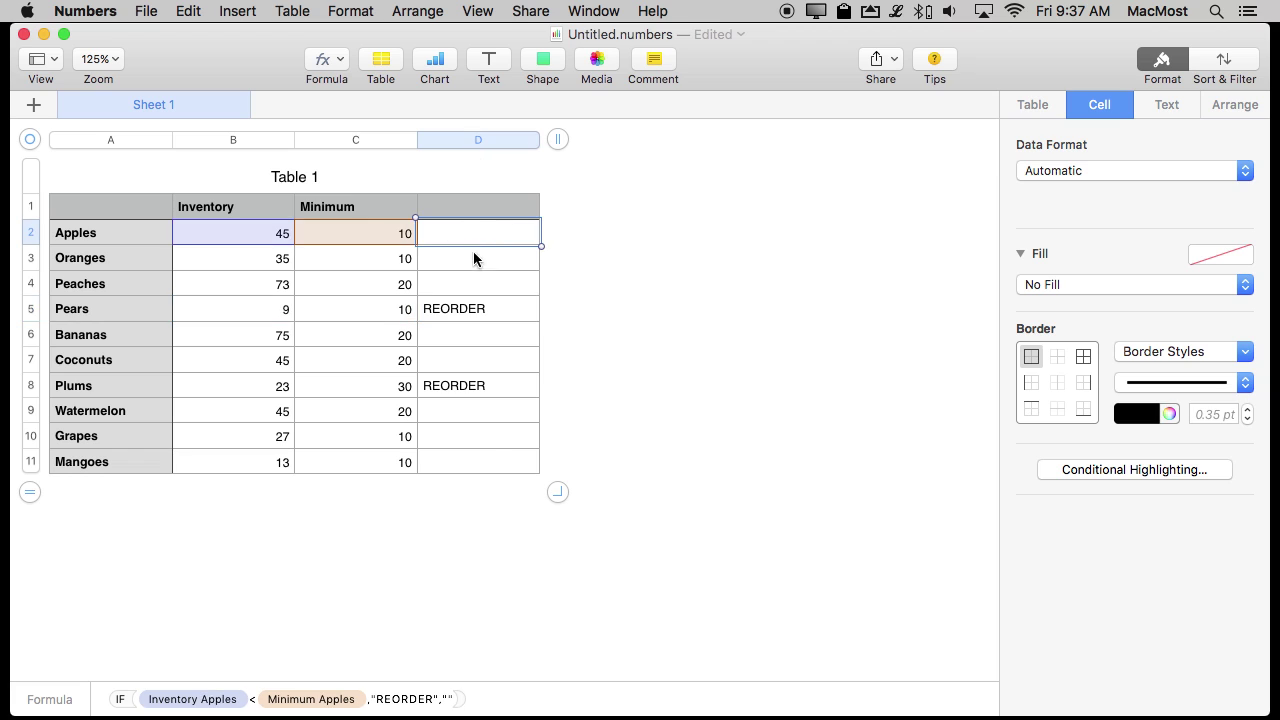
pyautogui.keyDown('shift'); pyautogui.click(478, 452); pyautogui.keyUp('shift')
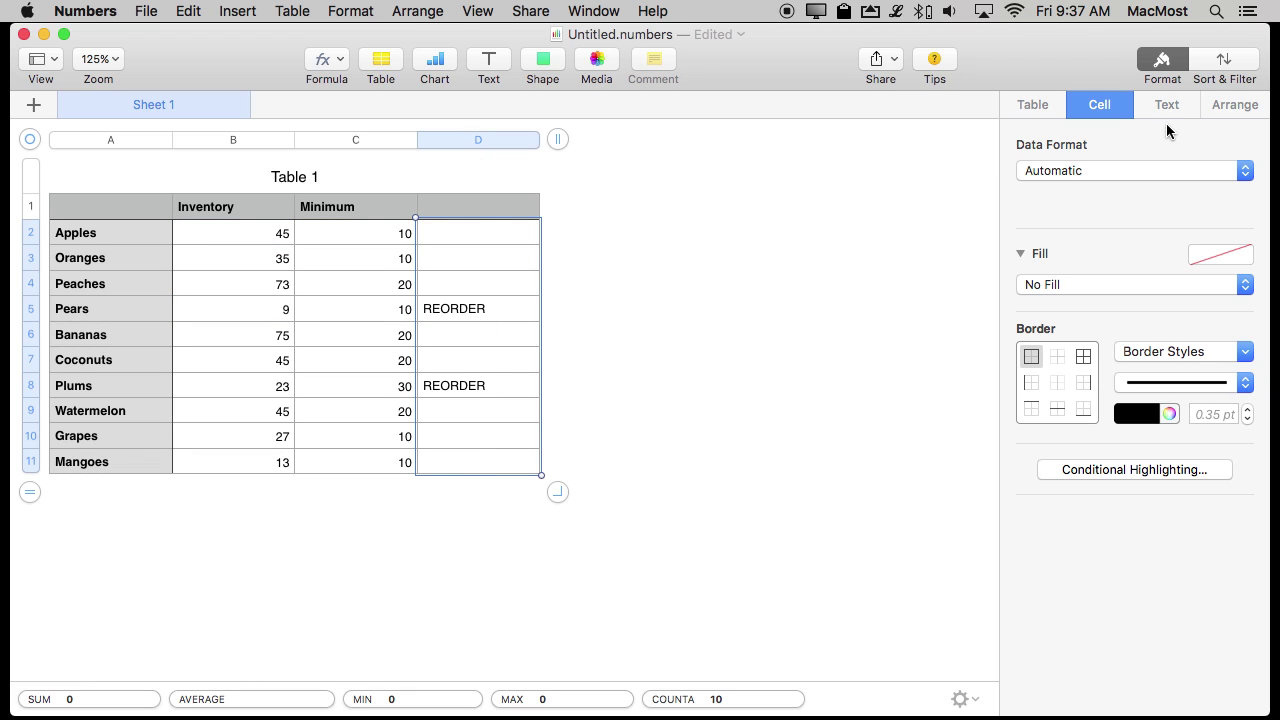
pyautogui.click(1091, 468)
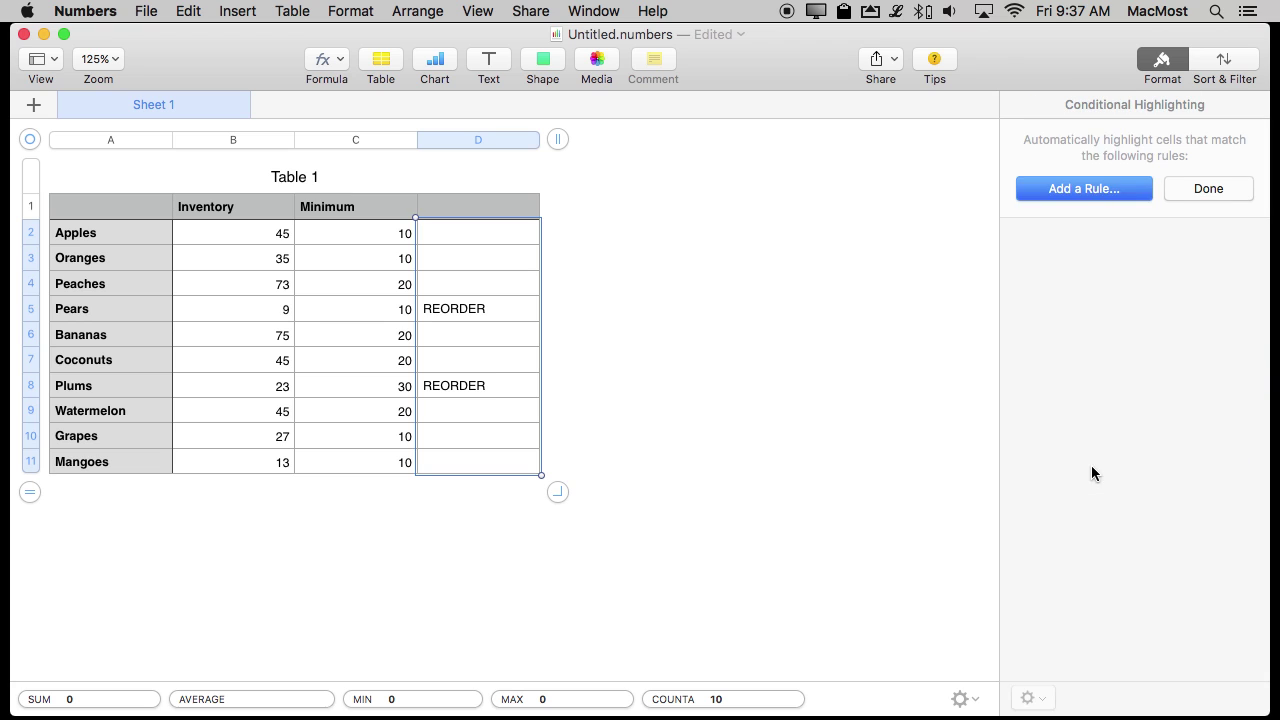
pyautogui.click(1072, 187)
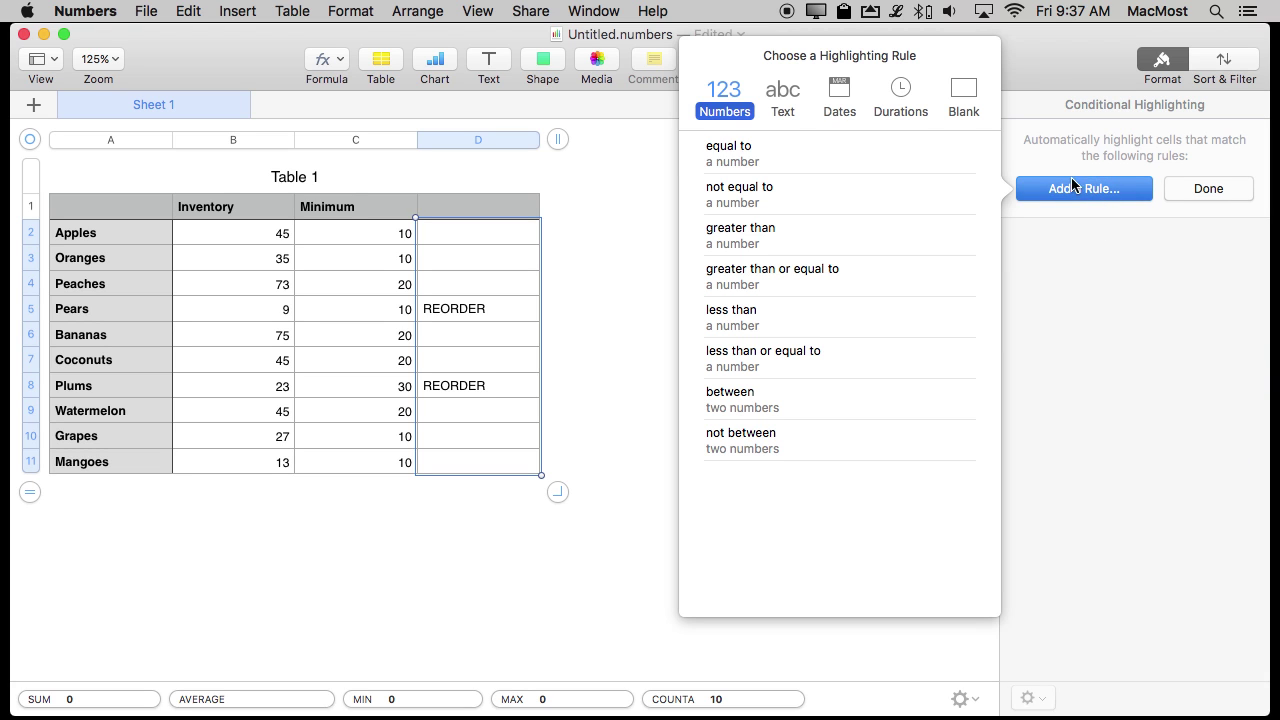
pyautogui.click(783, 108)
pyautogui.click(737, 165)
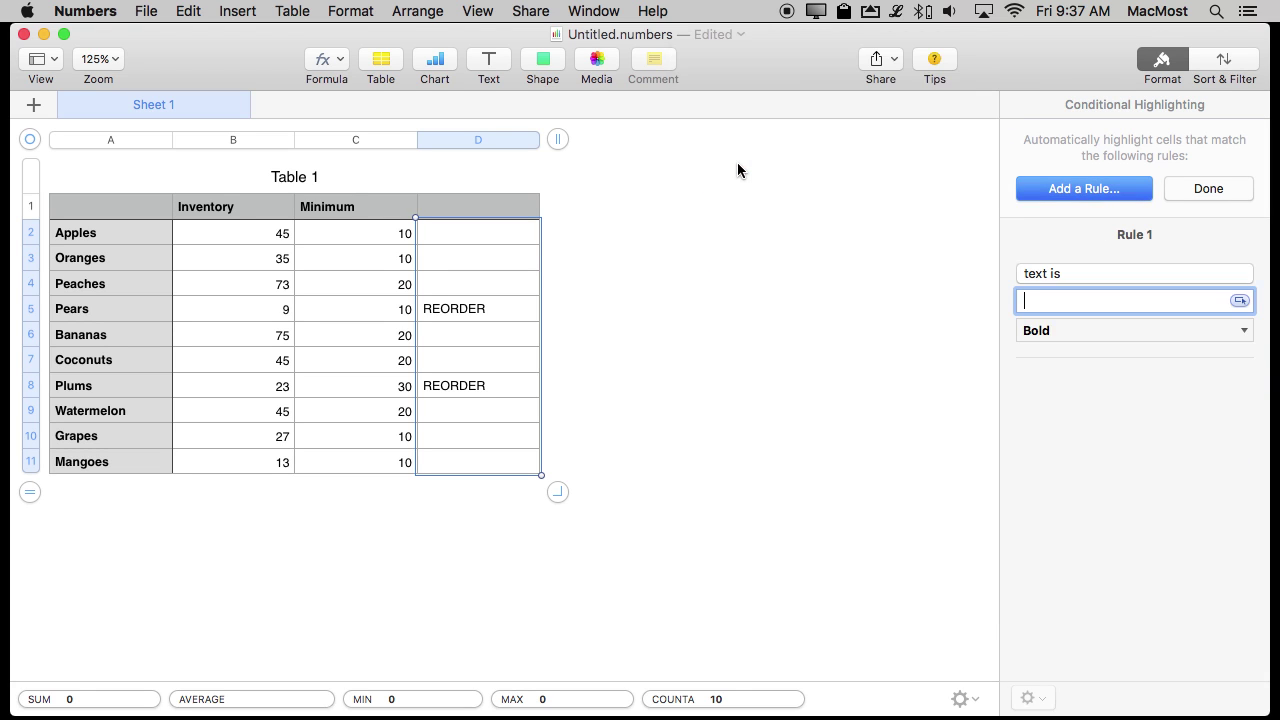
pyautogui.write('REORDER')
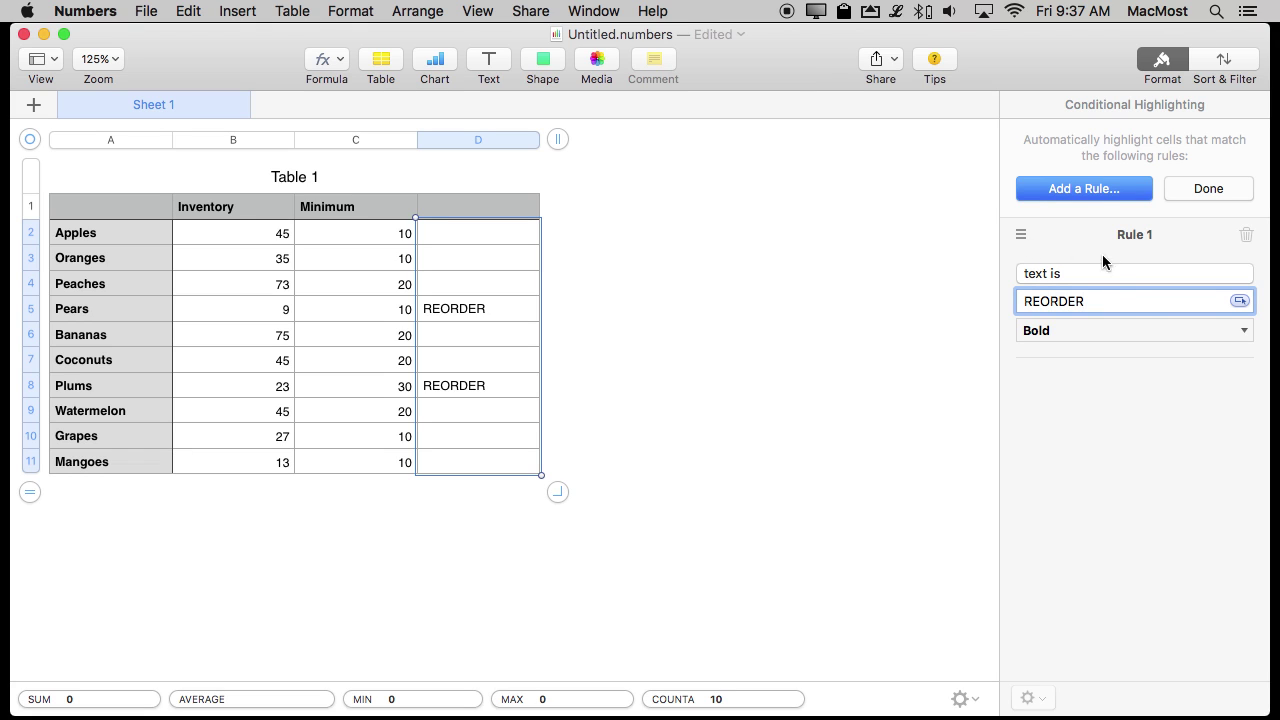
# Set the REORDER rule's highlight style to Red Fill and deselect the table
pyautogui.click(1140, 329)
pyautogui.click(1046, 622)
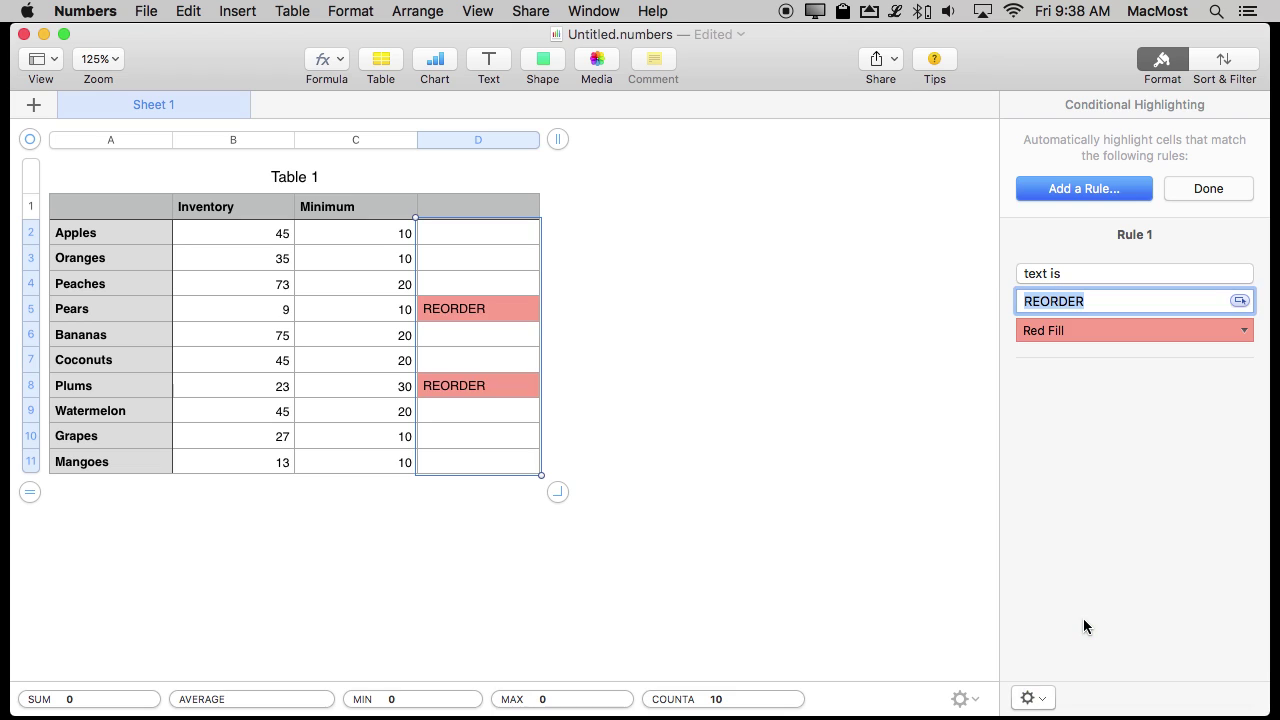
pyautogui.click(712, 456)
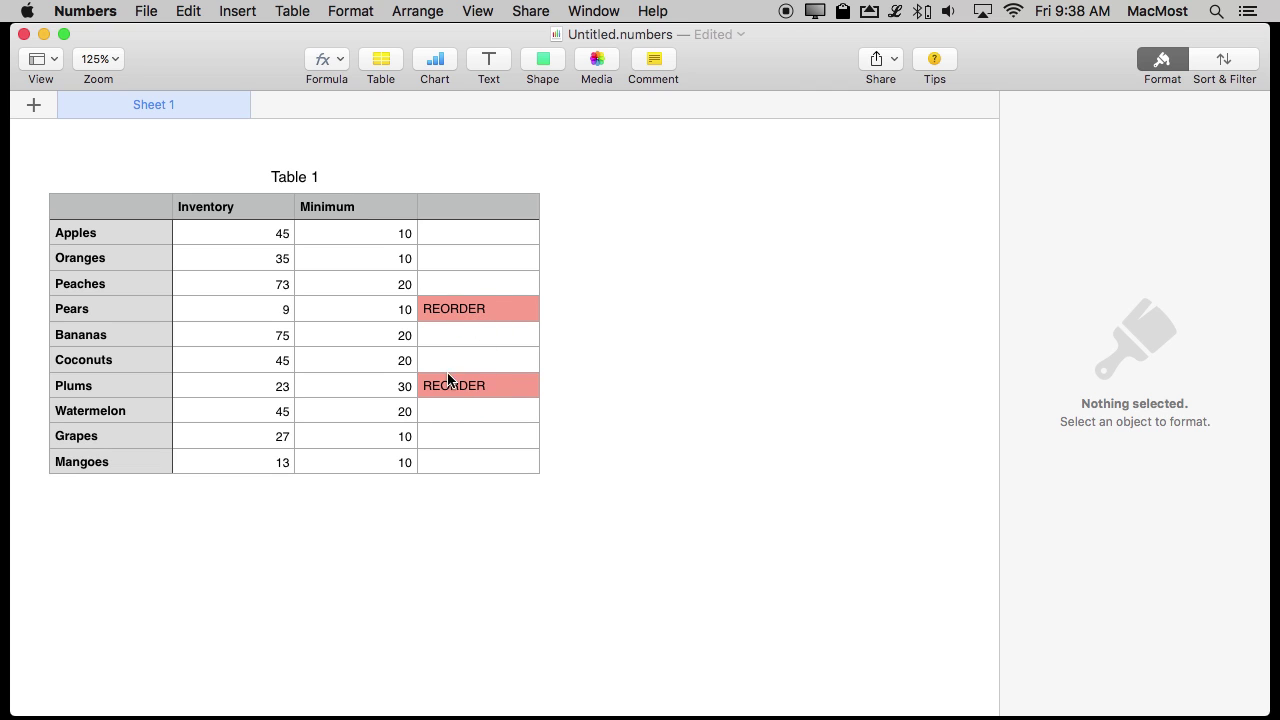
# Set the Inventory value for Oranges to 8
pyautogui.click(275, 261)
pyautogui.doubleClick(276, 260)
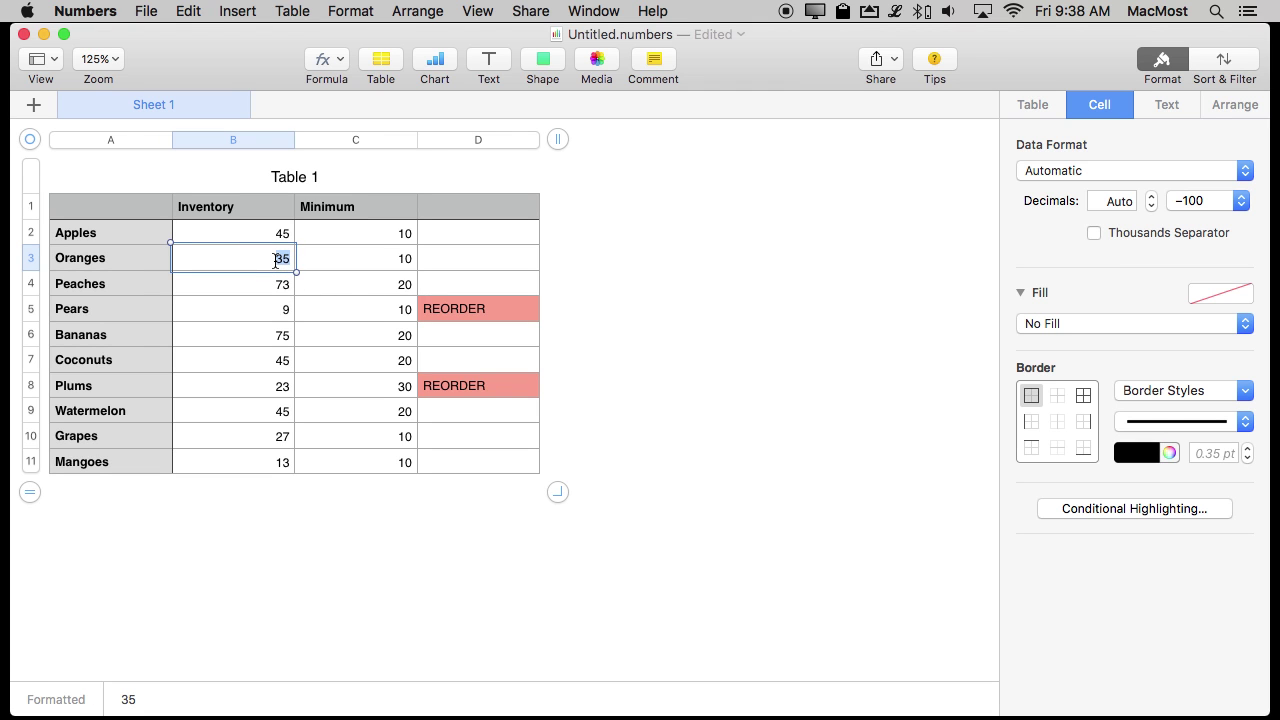
pyautogui.write('8')
pyautogui.press('Return')
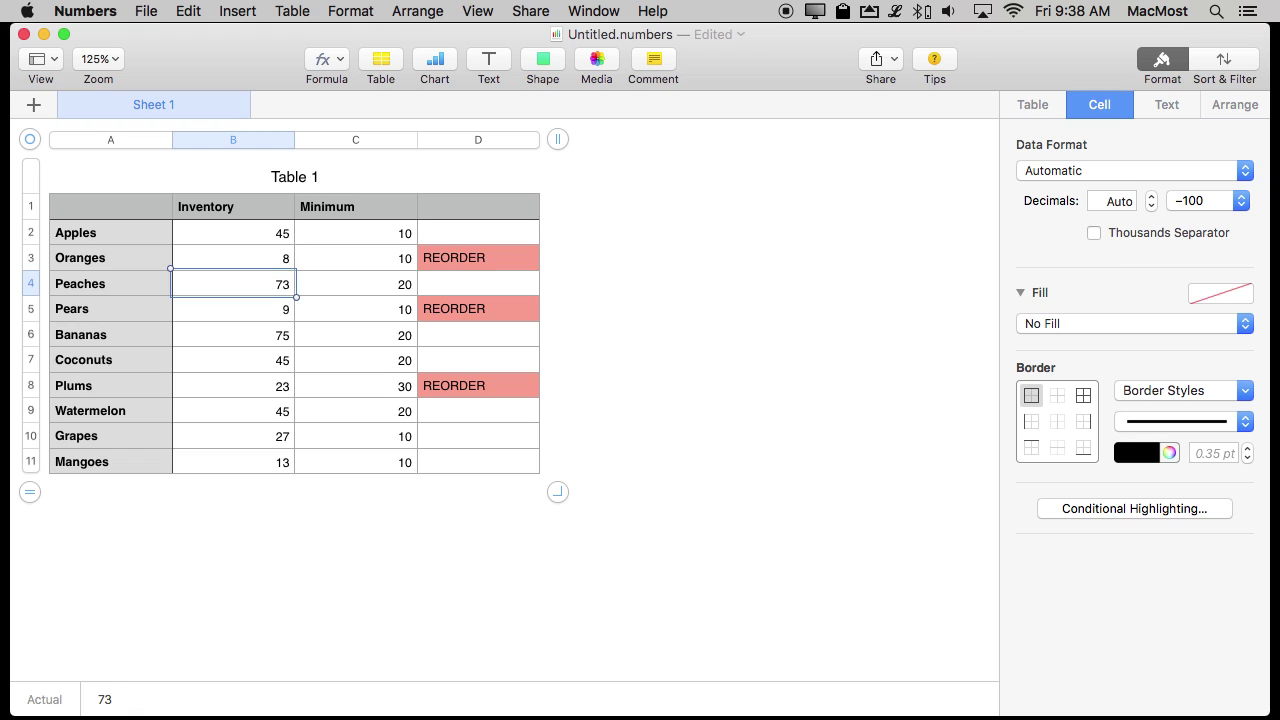
# Set the Inventory value for Pears to 19
pyautogui.click(288, 309)
pyautogui.write('190')
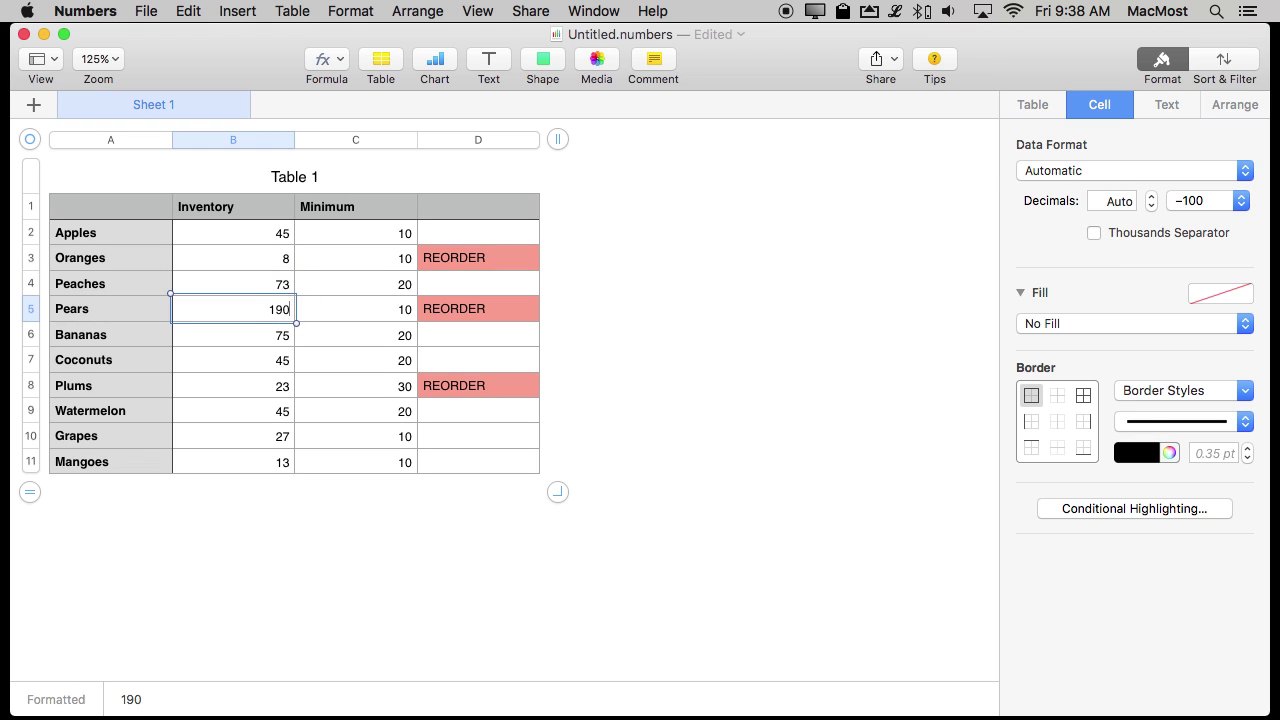
pyautogui.press('BackSpace')
pyautogui.press('Return')
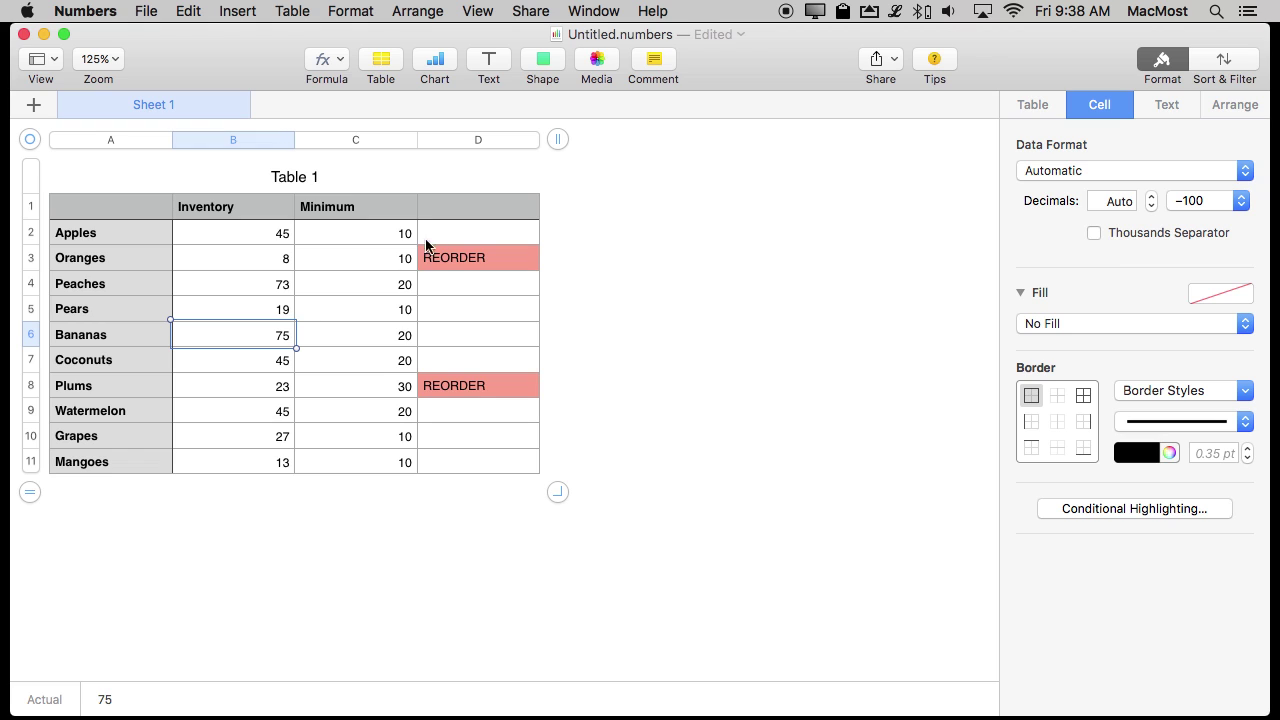